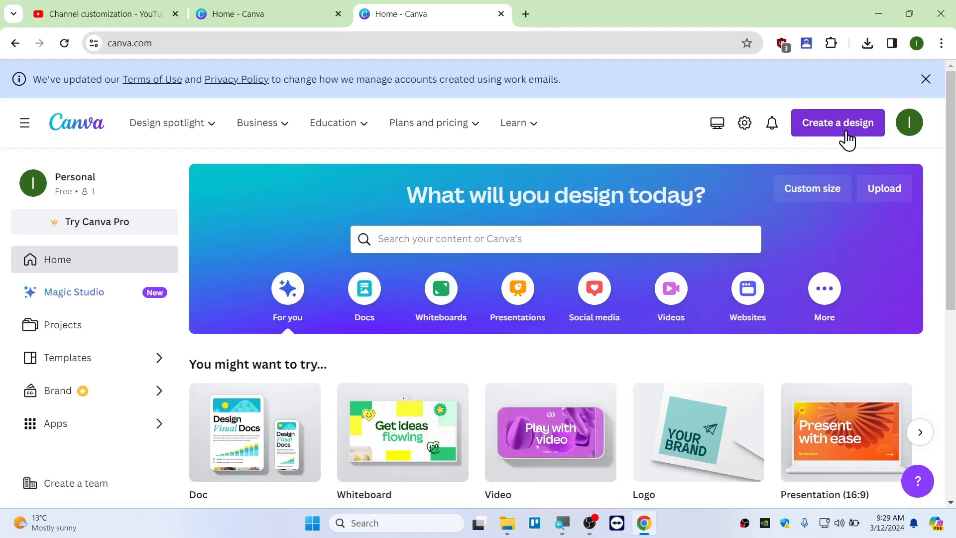
# - Create a new blank design by searching for "youtube banner" and choosing the plain YouTube Banner format
pyautogui.click(855, 126)
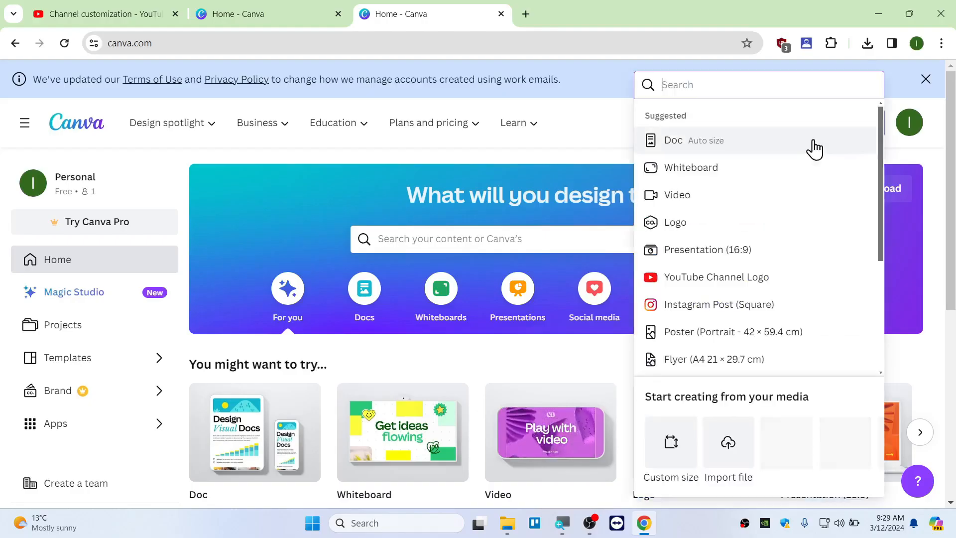
pyautogui.write('yo')
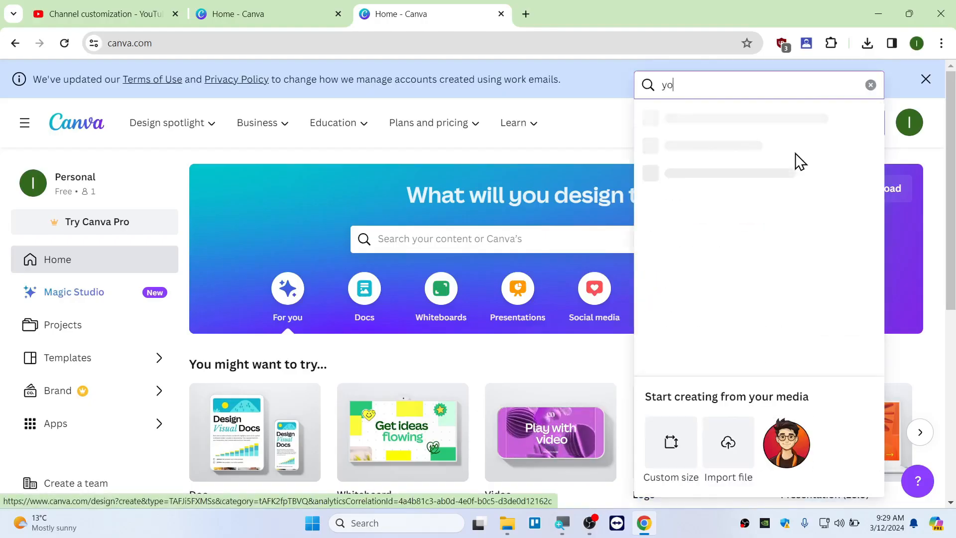
pyautogui.write('utube banner')
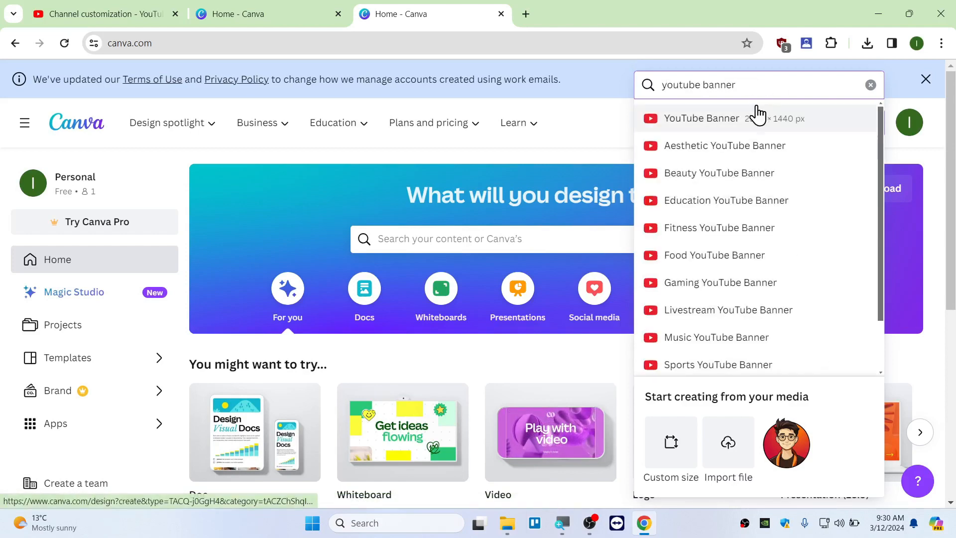
pyautogui.scroll(-2, 732, 313)
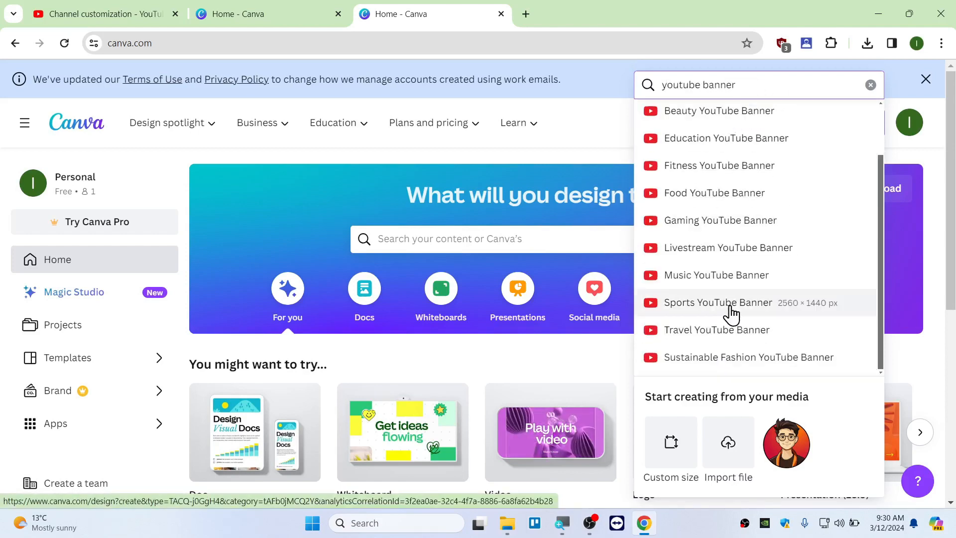
pyautogui.scroll(2, 743, 305)
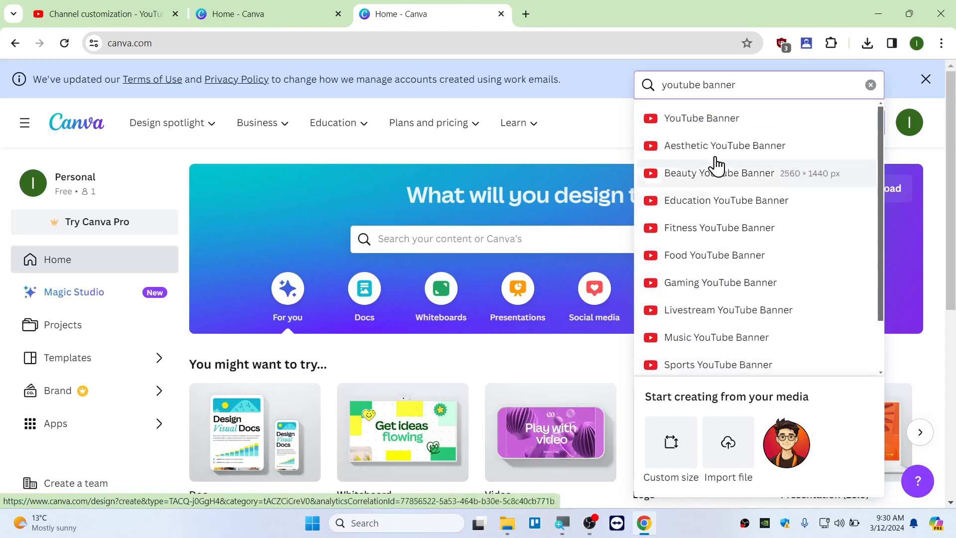
pyautogui.click(712, 128)
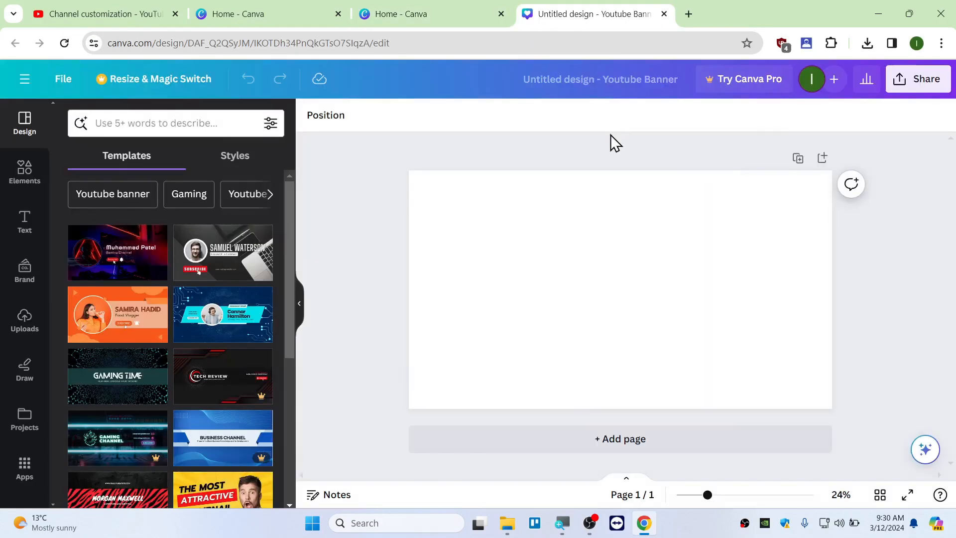
# - Title the design "yt banner" and apply the Blue Modern Photo Technology YouTube Banner template to the page
pyautogui.write('yt banner')
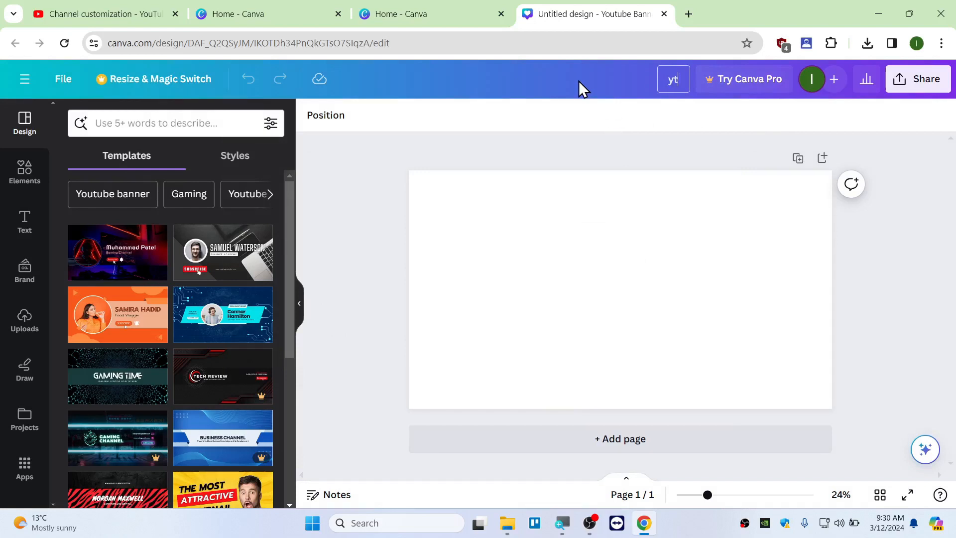
pyautogui.click(554, 192)
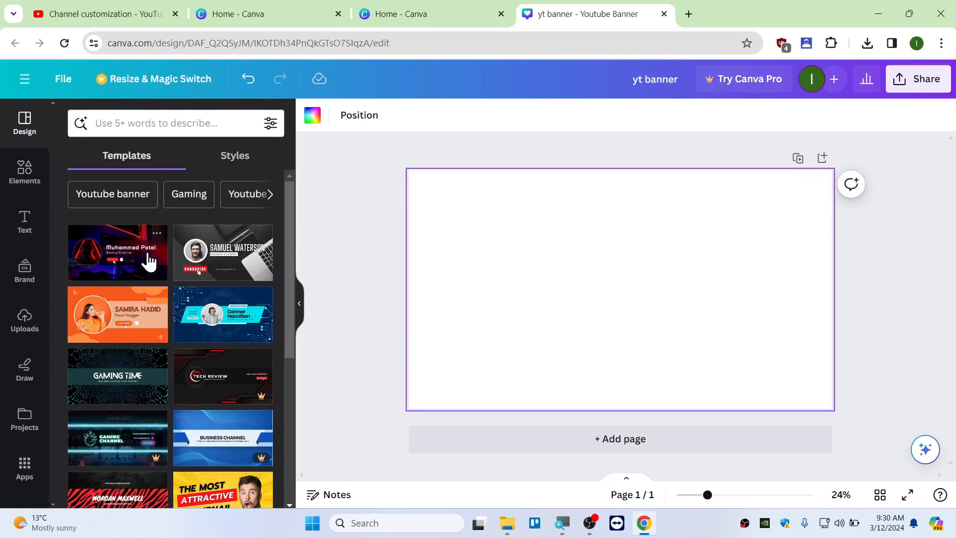
pyautogui.click(220, 323)
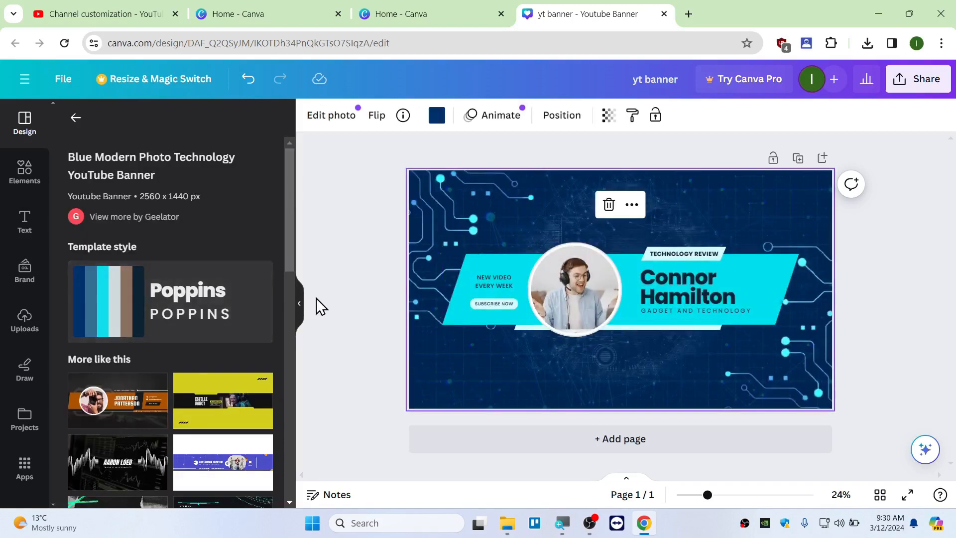
pyautogui.click(517, 209)
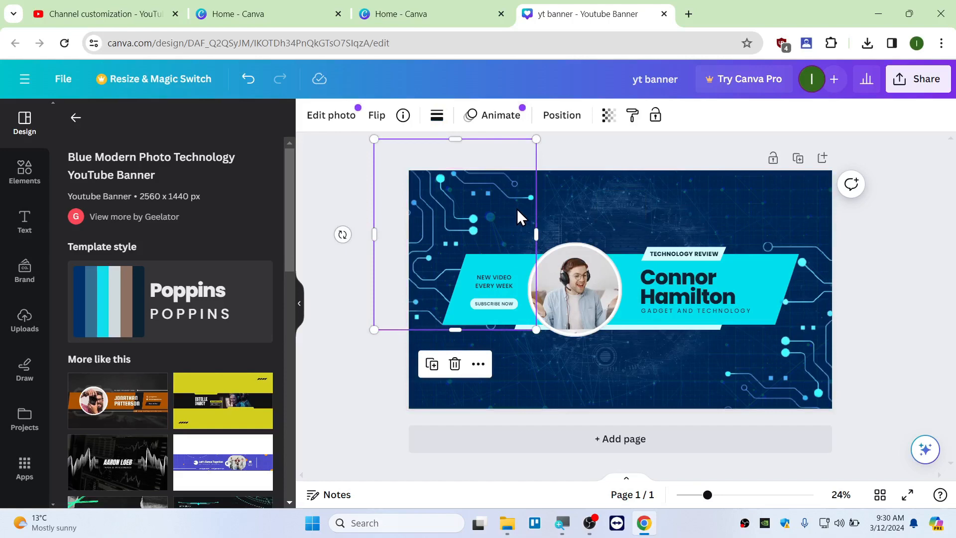
pyautogui.click(651, 298)
pyautogui.click(542, 285)
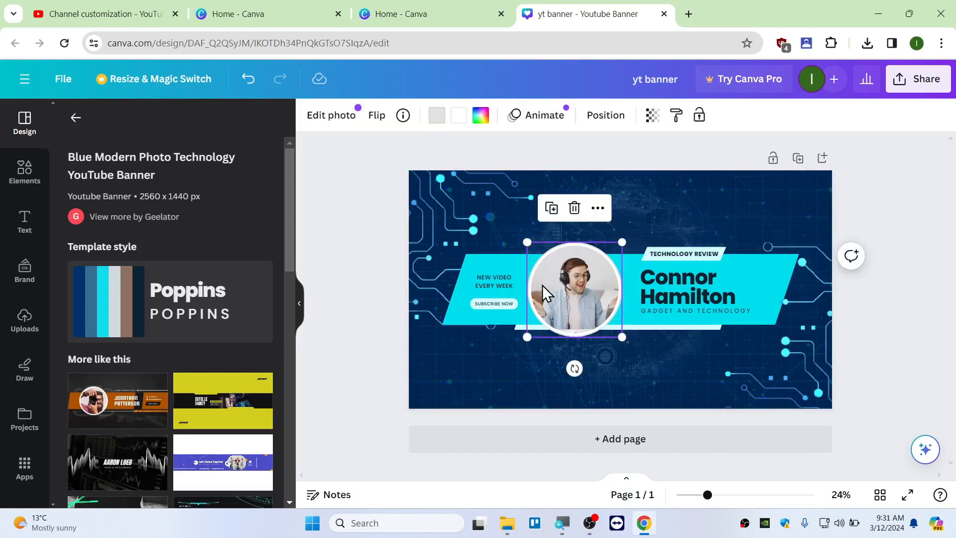
pyautogui.click(674, 295)
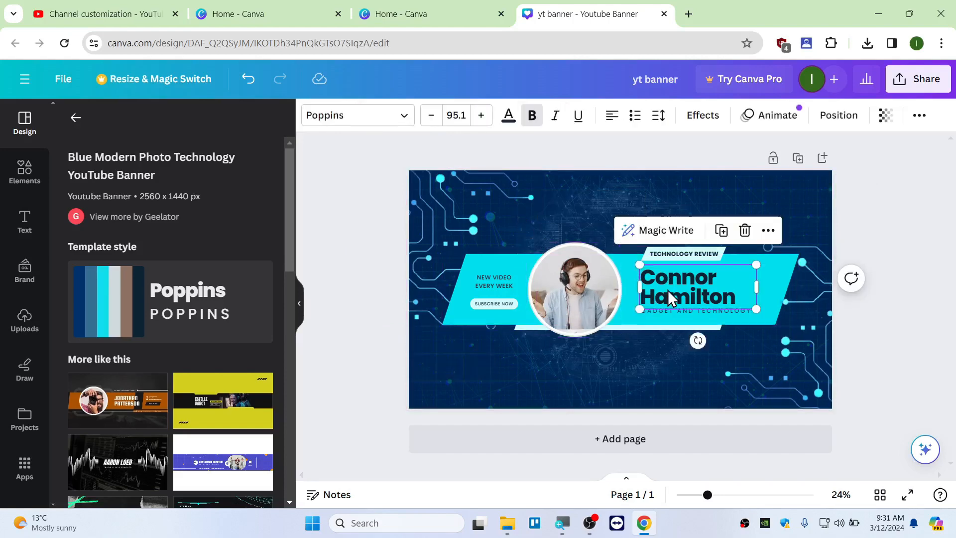
# - Delete the man's photo from the circular frame and fill the frame with the uploaded cartoon avatar image
pyautogui.click(590, 283)
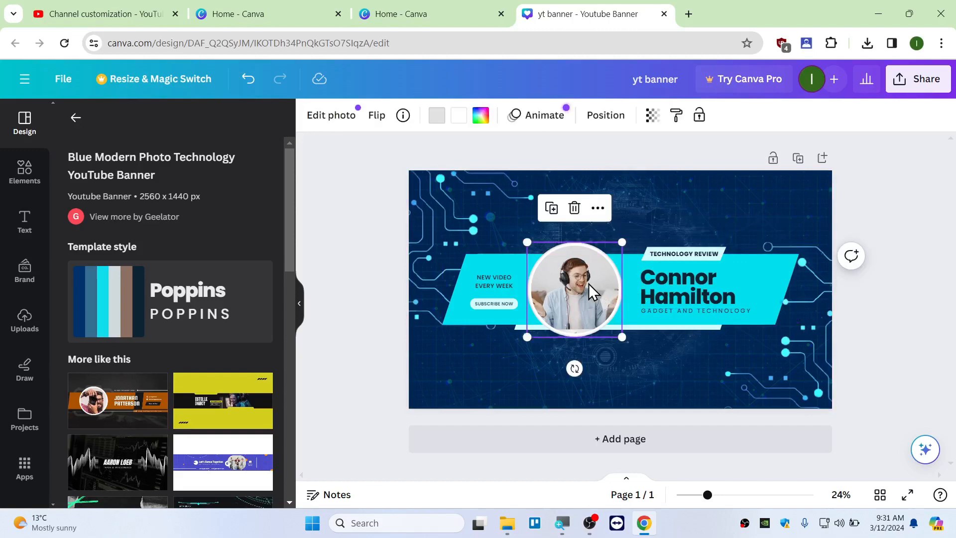
pyautogui.click(575, 209)
pyautogui.click(587, 244)
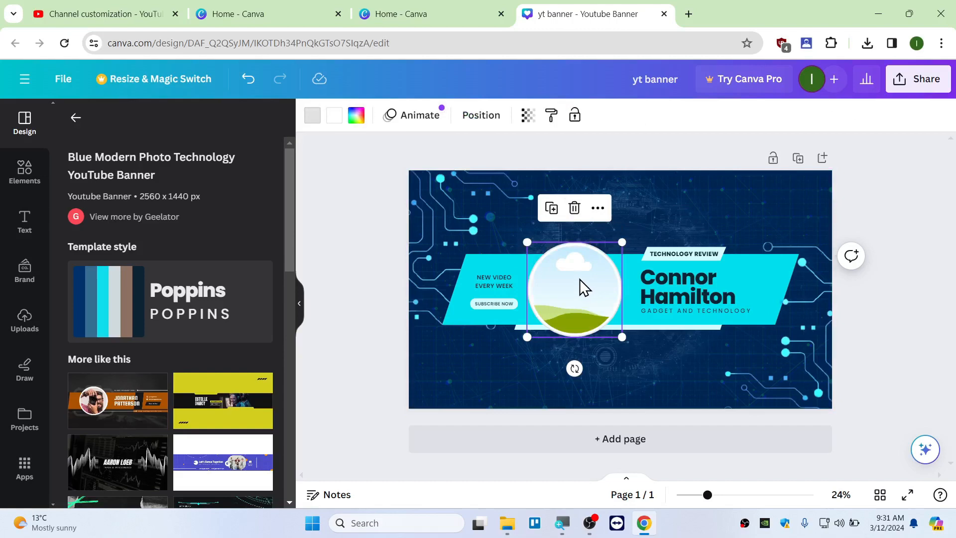
pyautogui.click(25, 326)
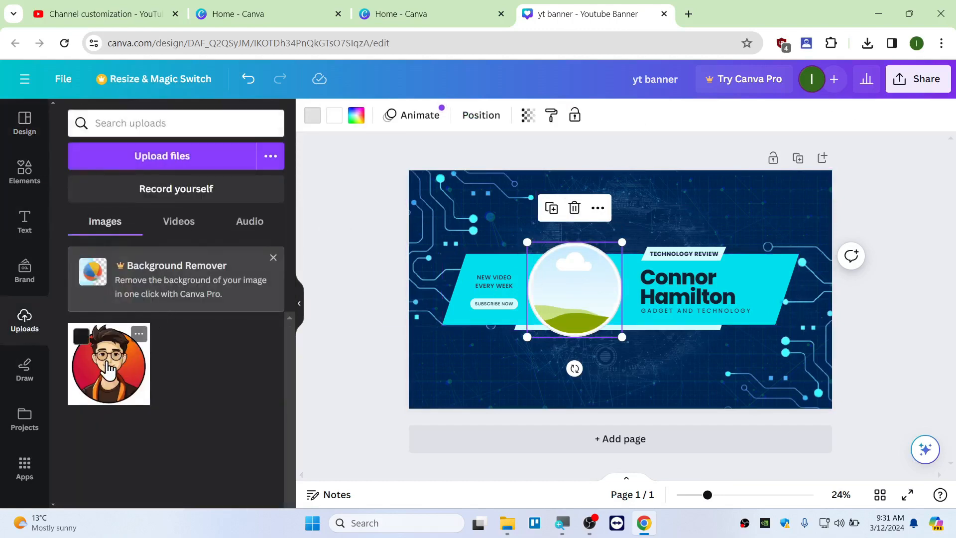
pyautogui.moveTo(109, 369); pyautogui.dragTo(554, 271)
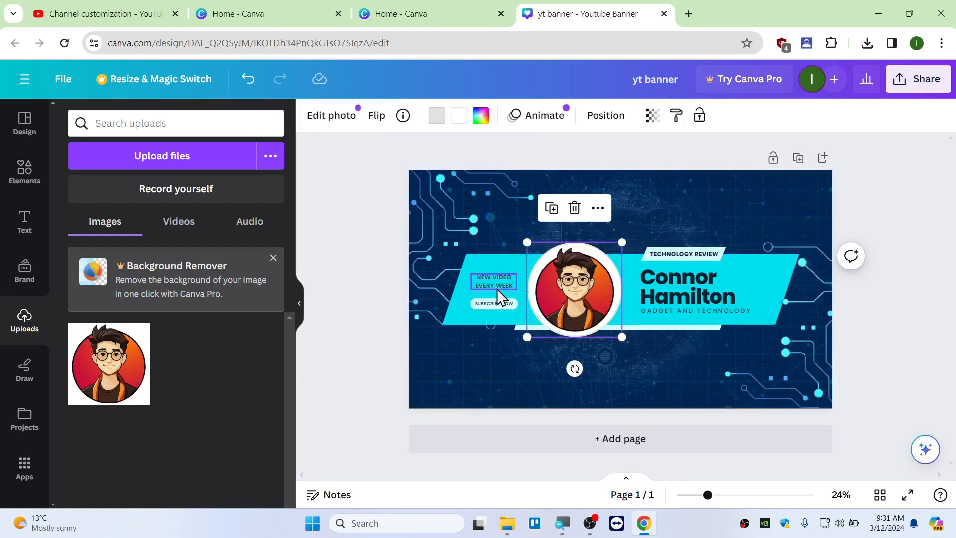
# - Replace the "TECHNOLOGY REVIEW" label text with "HOW TO TUTORIALS"
pyautogui.doubleClick(693, 251)
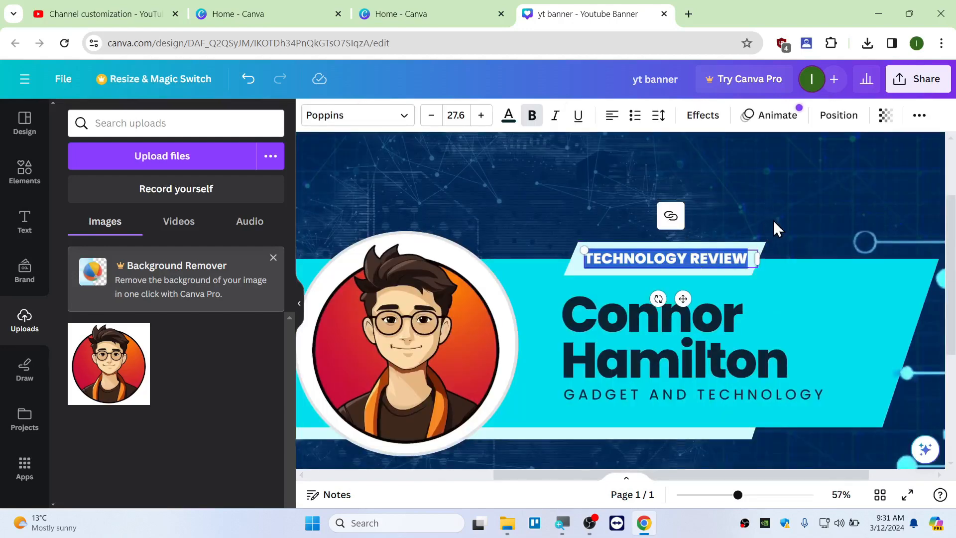
pyautogui.write('HOW TO ')
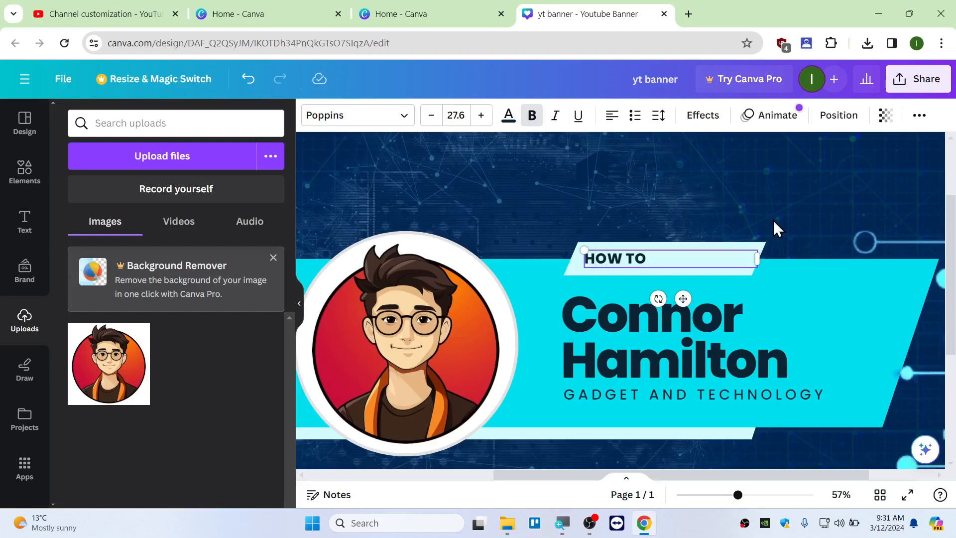
pyautogui.write('TUTORIALS')
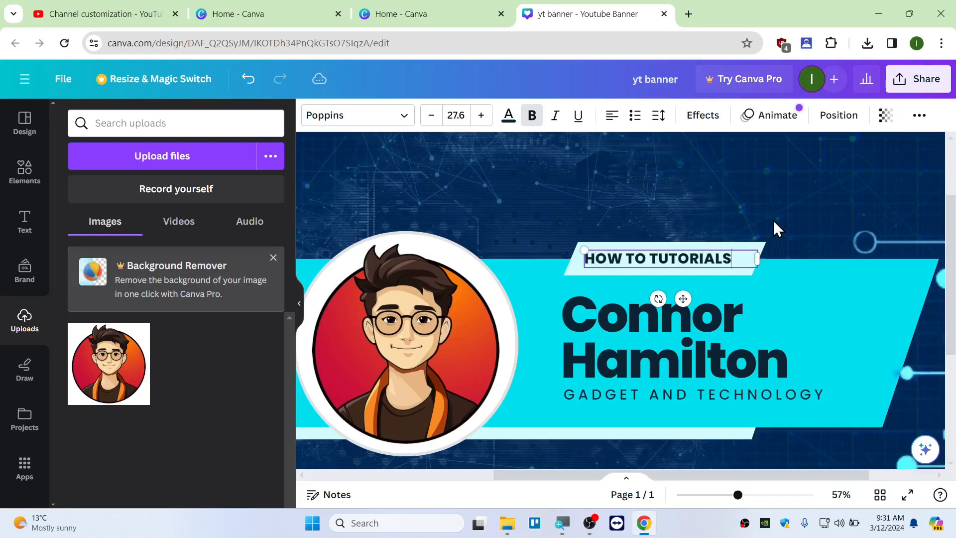
# - Change the large channel name heading to "Techoid 2" and the tagline beneath it to "HOW TO TECH"
pyautogui.click(689, 328)
pyautogui.click(689, 327)
pyautogui.write('Techoid 2')
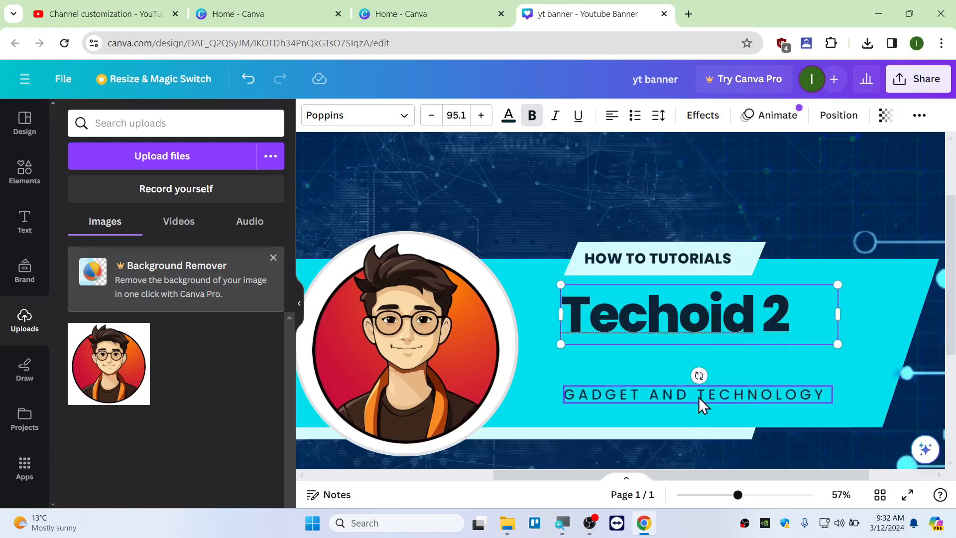
pyautogui.click(755, 390)
pyautogui.click(755, 390)
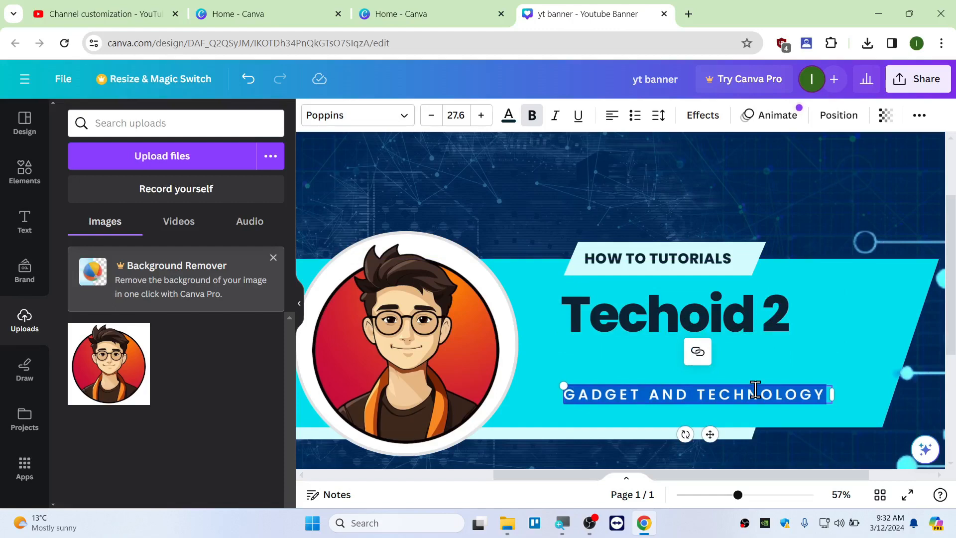
pyautogui.write('HOW TO TECH')
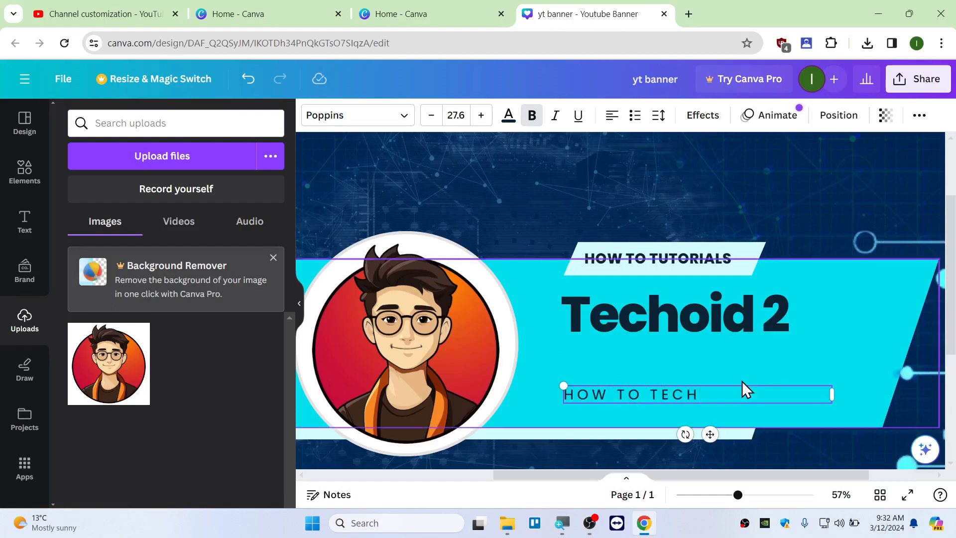
# - Edit the text above the "SUBSCRIBE NOW" label to read "NEW VIDEO EVERY DAY"
pyautogui.scroll(-2, 742, 391)
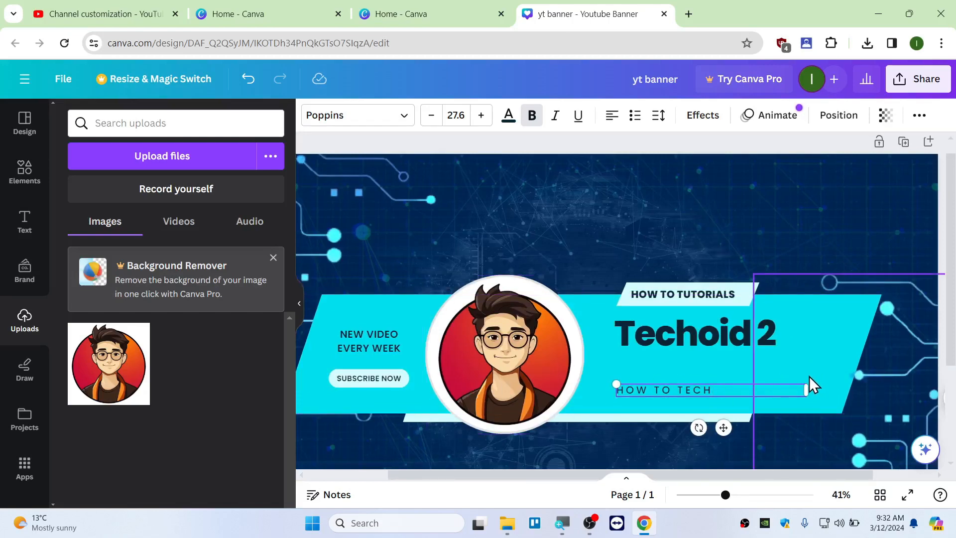
pyautogui.scroll(-3, 458, 314)
pyautogui.scroll(3, 493, 316)
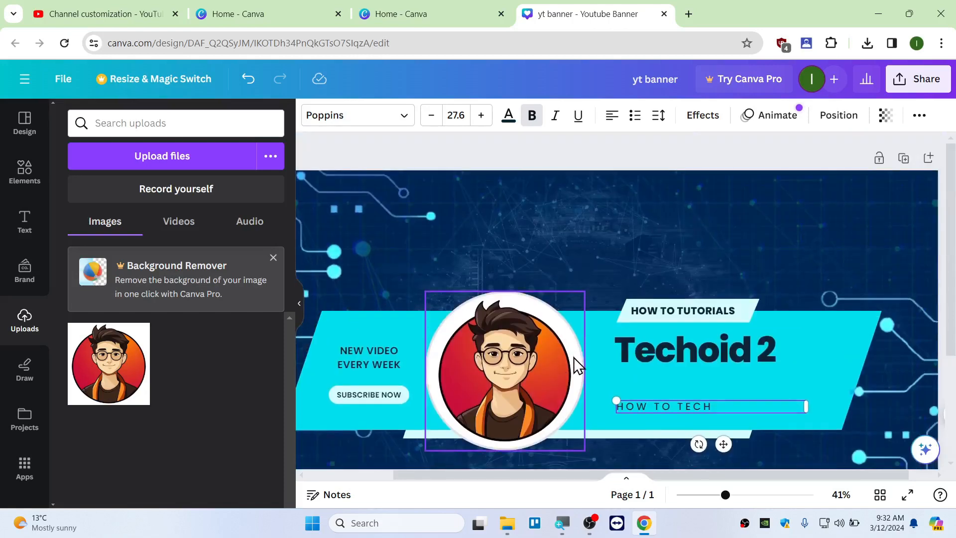
pyautogui.click(366, 358)
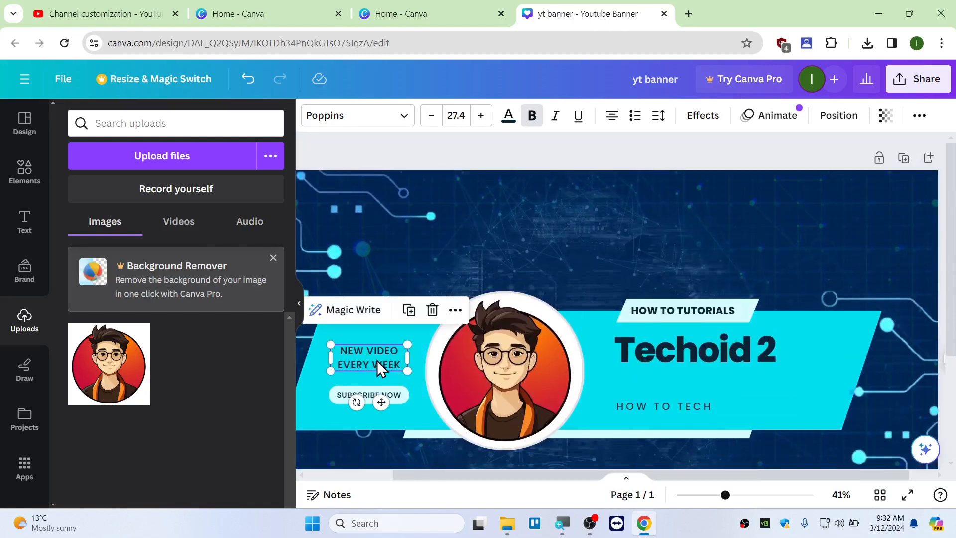
pyautogui.doubleClick(377, 360)
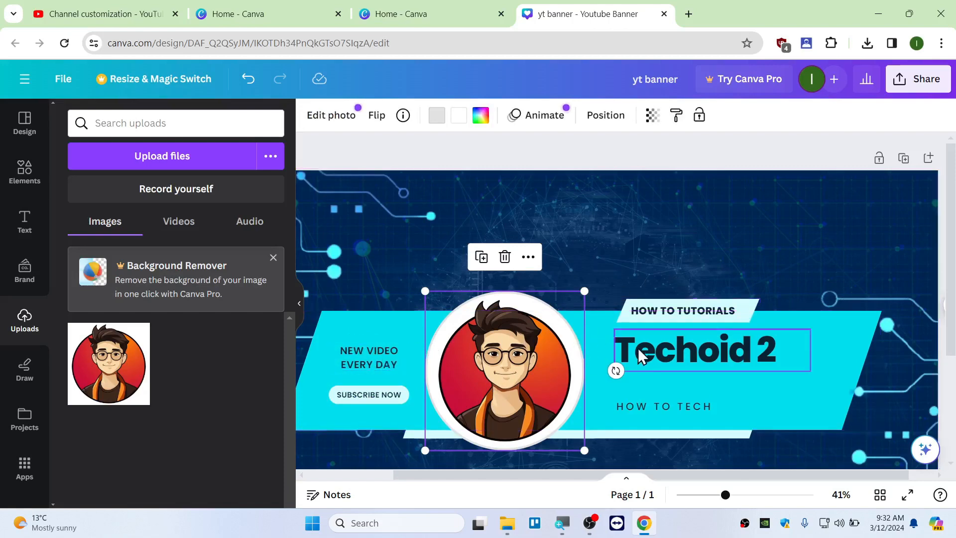
pyautogui.click(825, 390)
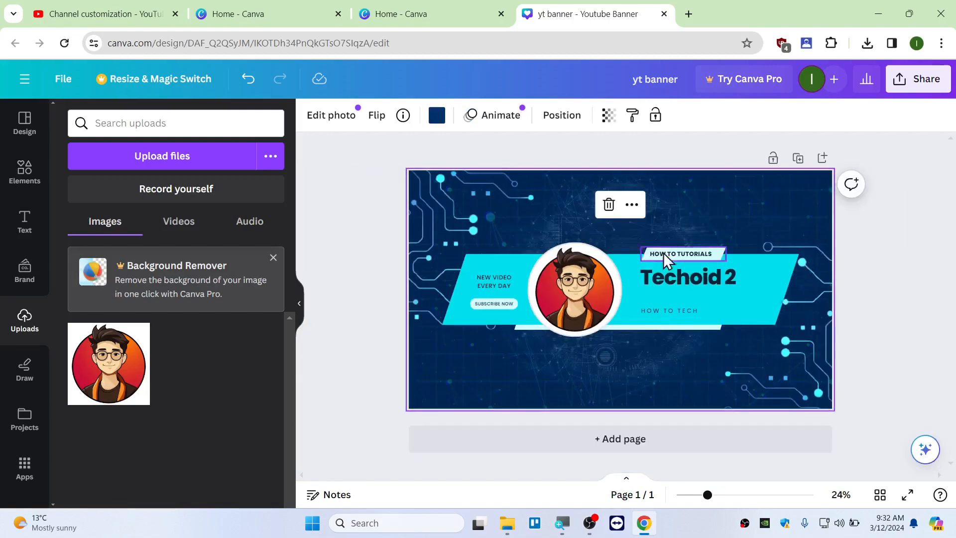
# - Recolour the banner's background image black using the document colors
pyautogui.click(451, 200)
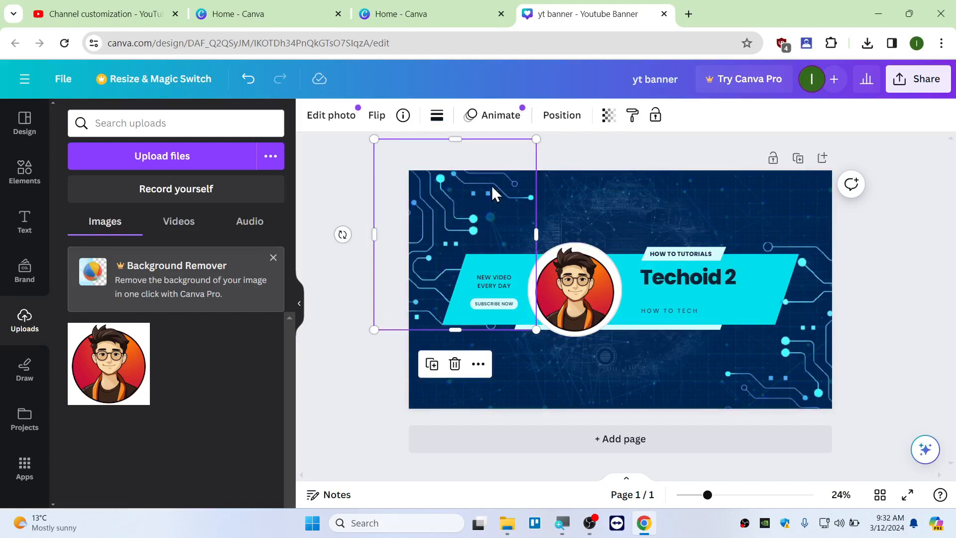
pyautogui.click(638, 203)
pyautogui.click(434, 119)
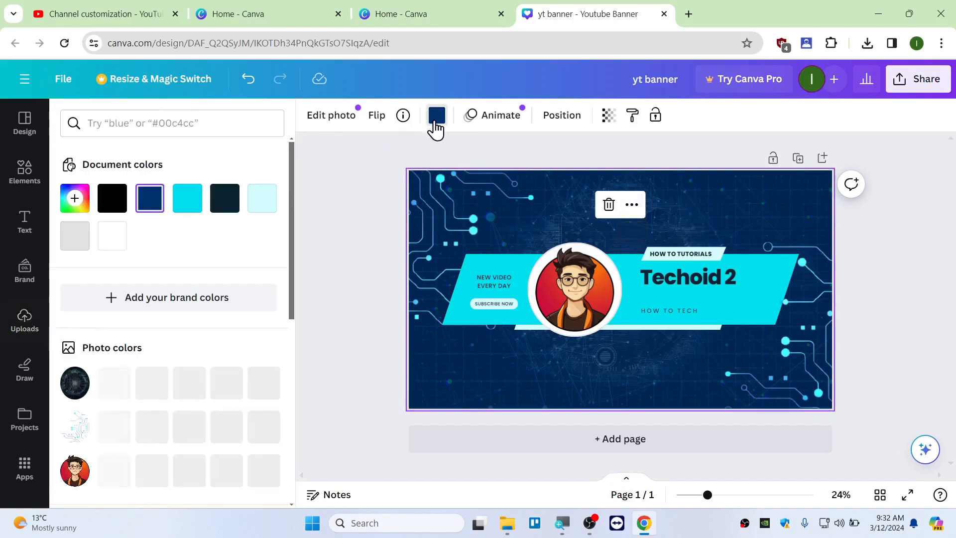
pyautogui.click(112, 198)
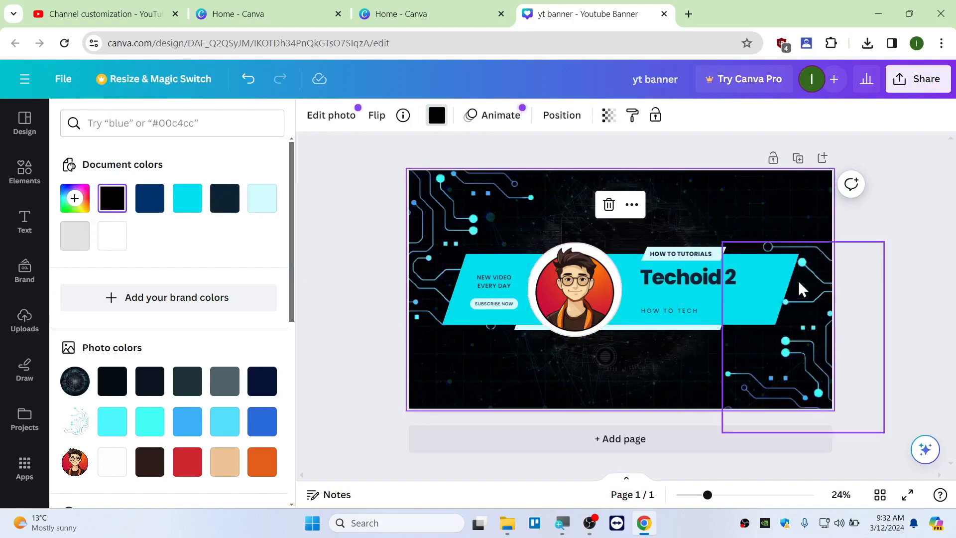
# - Set the banner's background image to the dark navy swatch from the photo colors
pyautogui.click(811, 280)
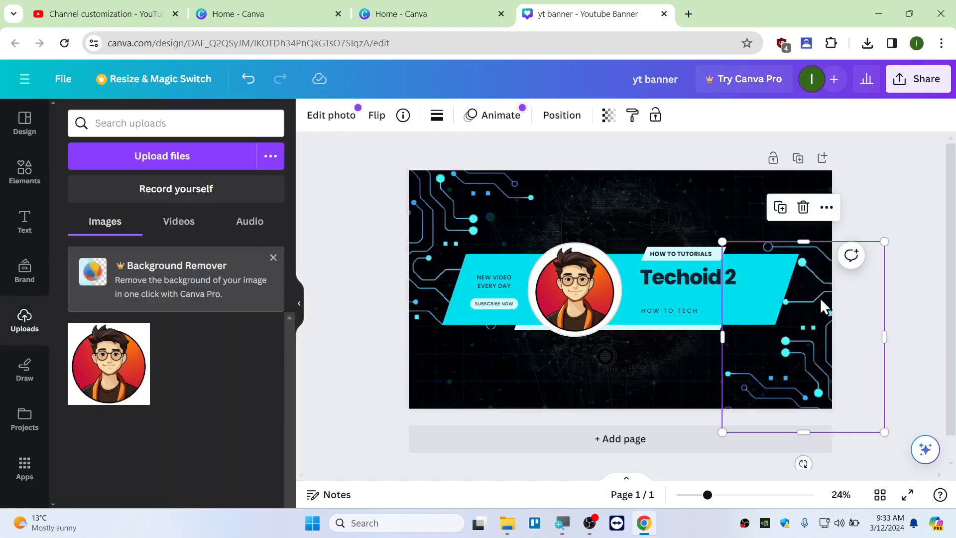
pyautogui.click(623, 215)
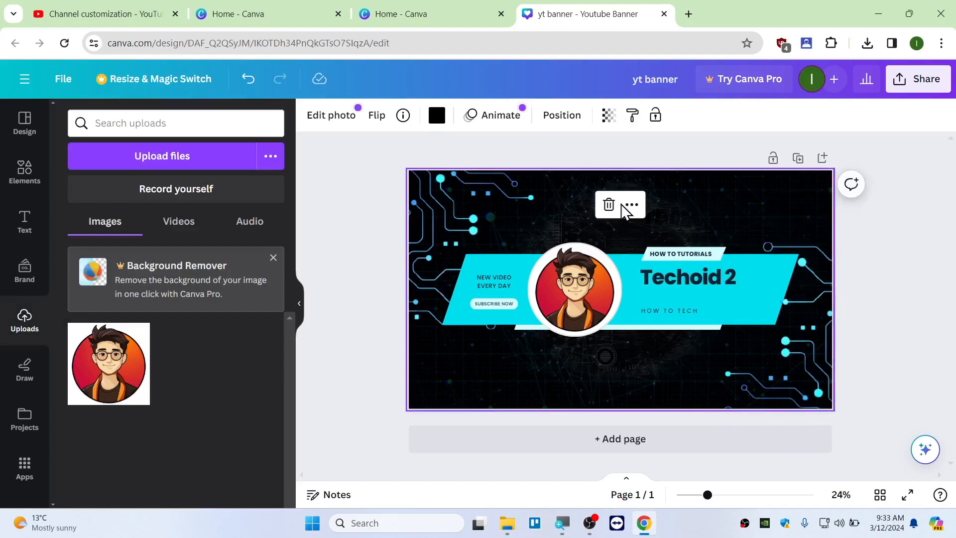
pyautogui.click(437, 115)
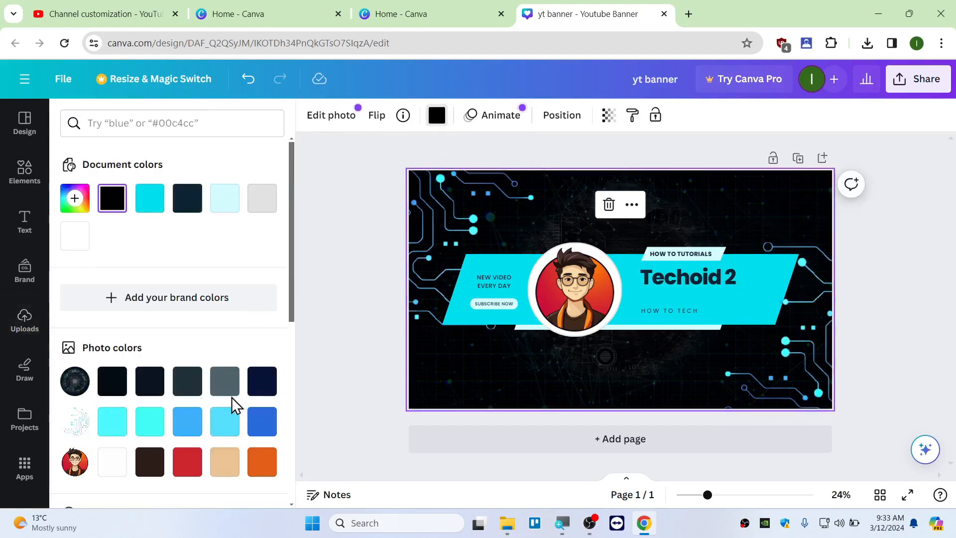
pyautogui.click(262, 383)
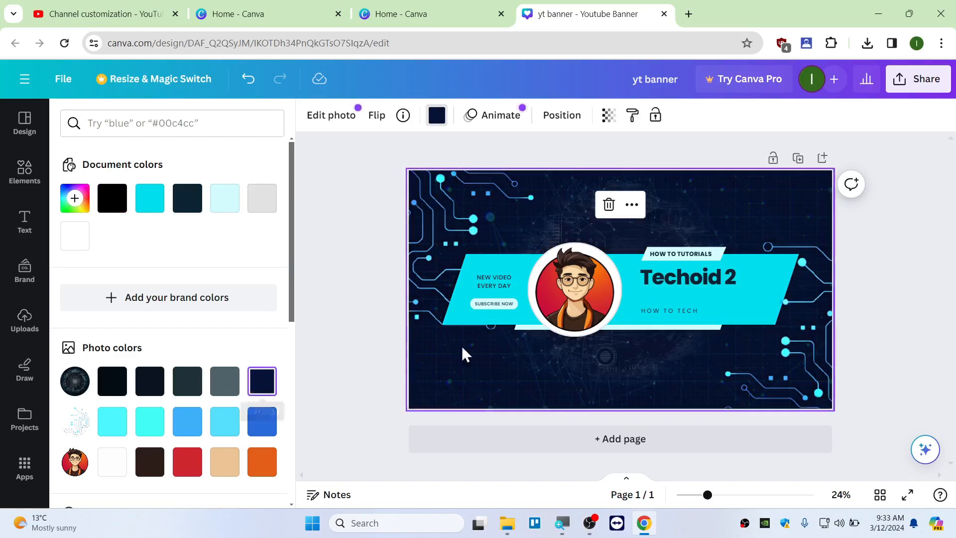
# - Recolour the cyan band across the banner's middle with the custom solid colour #DD767B
pyautogui.click(653, 303)
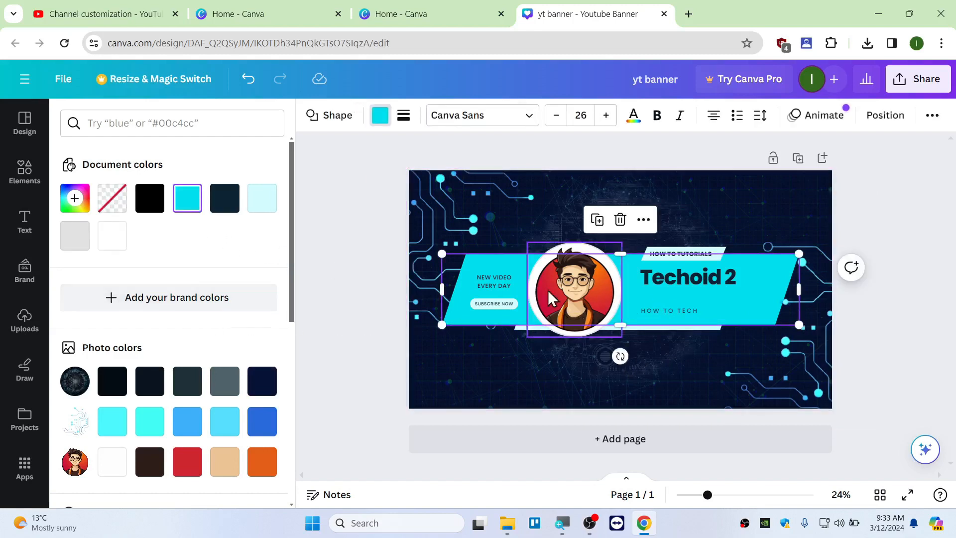
pyautogui.click(186, 467)
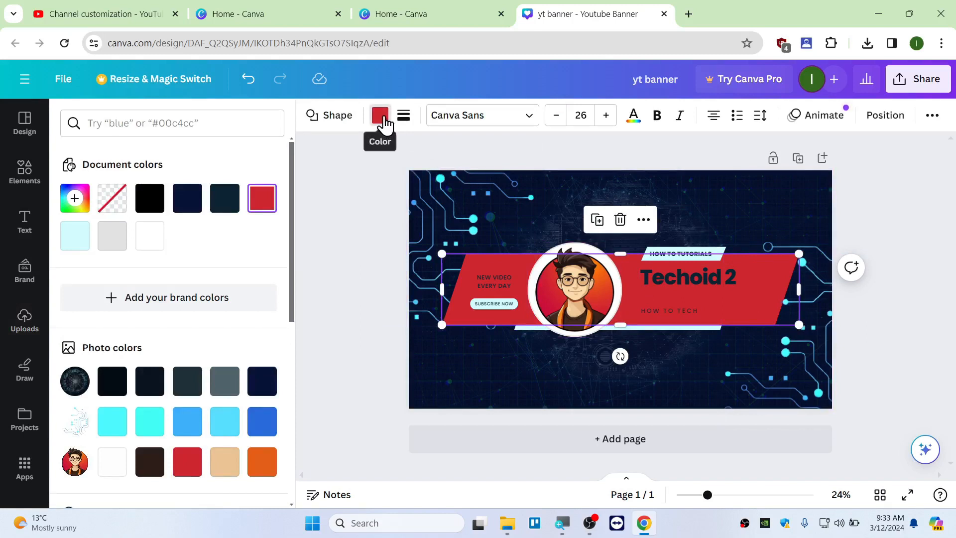
pyautogui.click(75, 197)
pyautogui.click(152, 271)
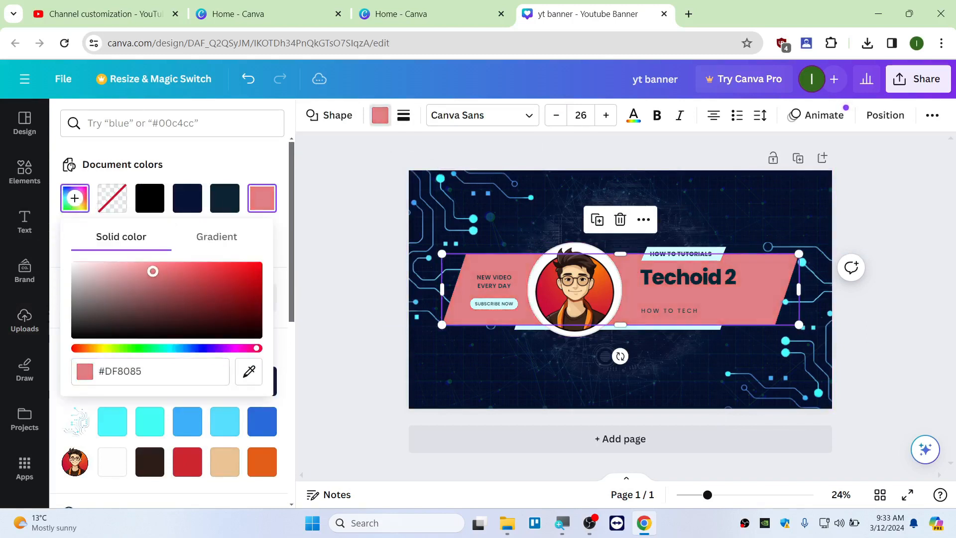
pyautogui.moveTo(153, 271); pyautogui.dragTo(160, 272)
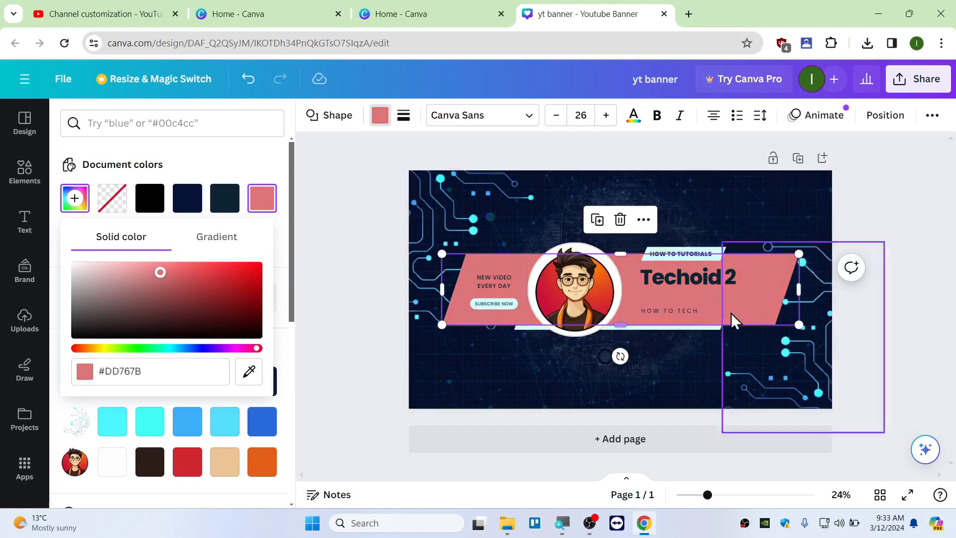
pyautogui.click(706, 293)
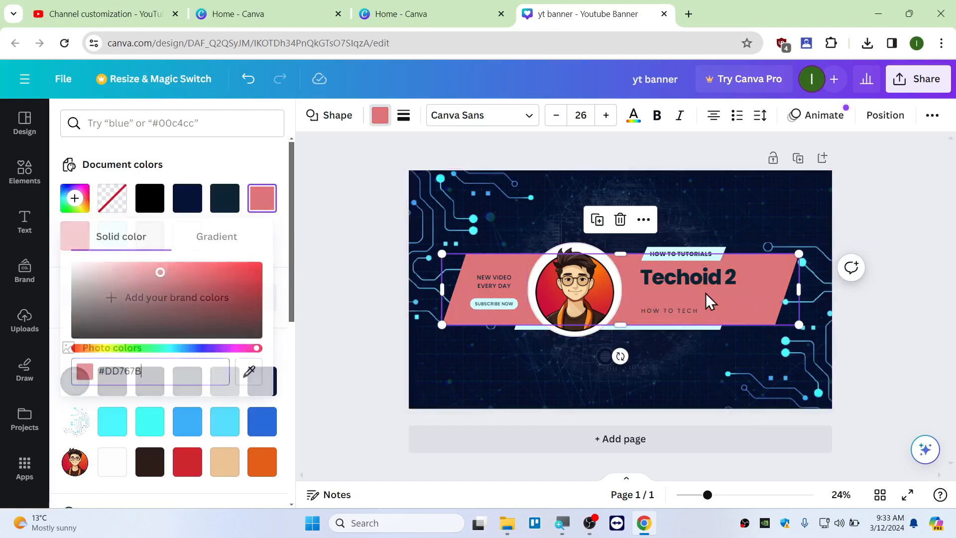
pyautogui.click(742, 219)
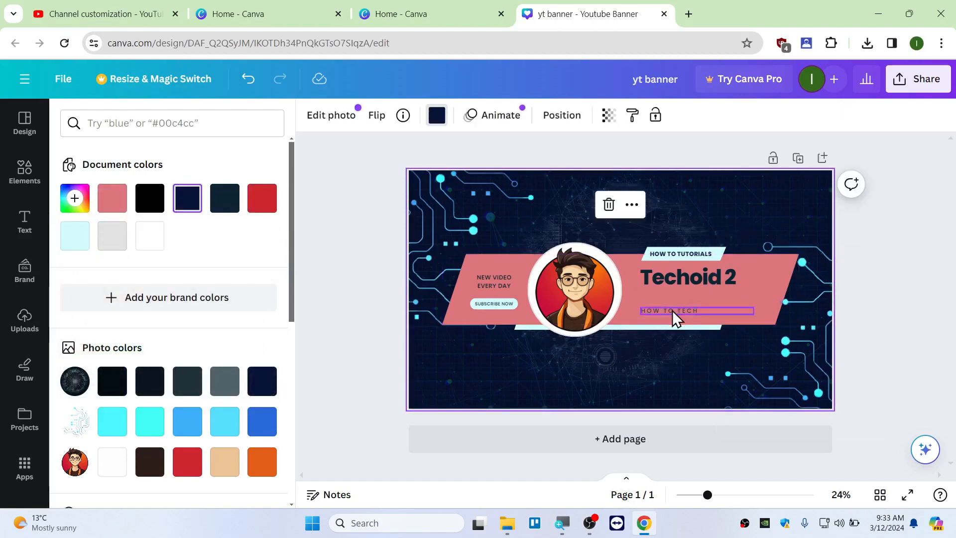
pyautogui.click(25, 229)
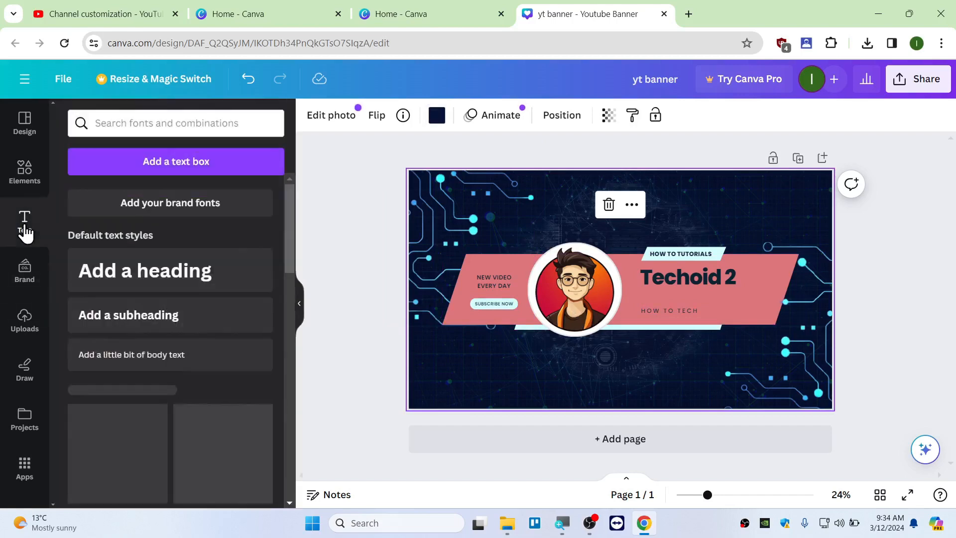
pyautogui.click(678, 310)
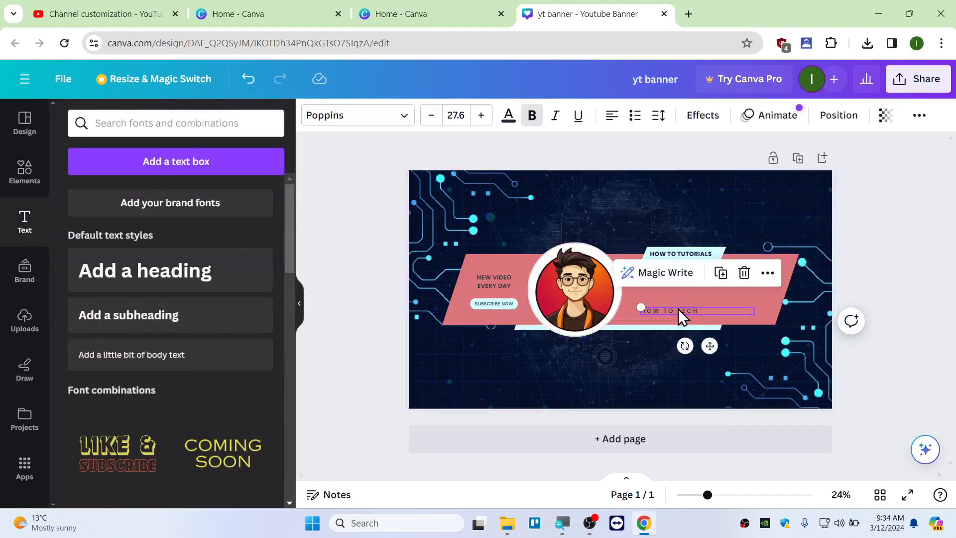
pyautogui.click(720, 273)
pyautogui.moveTo(698, 312); pyautogui.dragTo(703, 297)
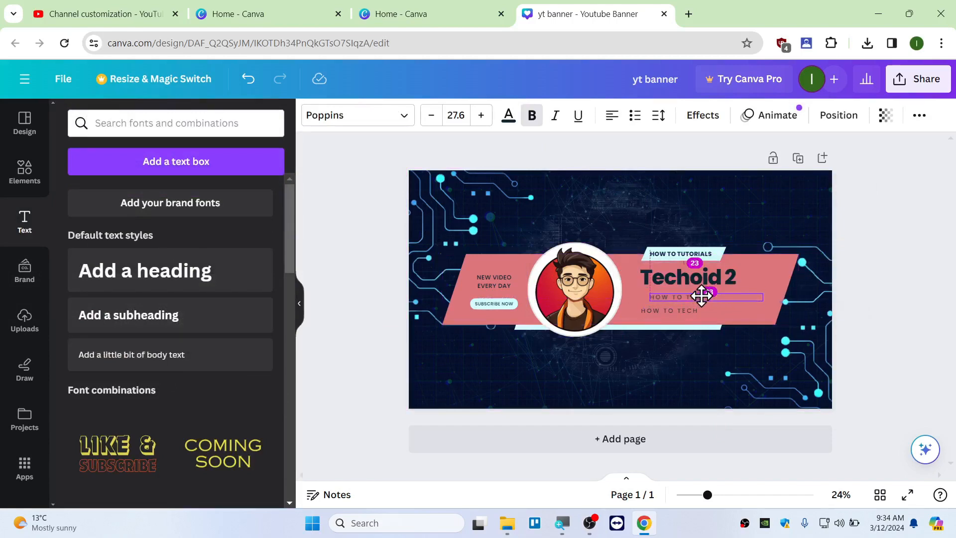
pyautogui.doubleClick(702, 296)
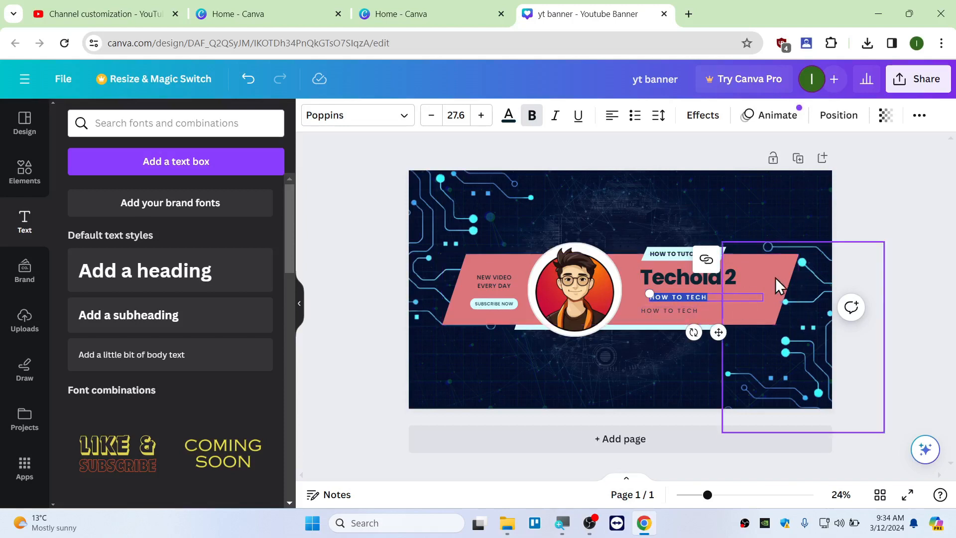
pyautogui.click(698, 295)
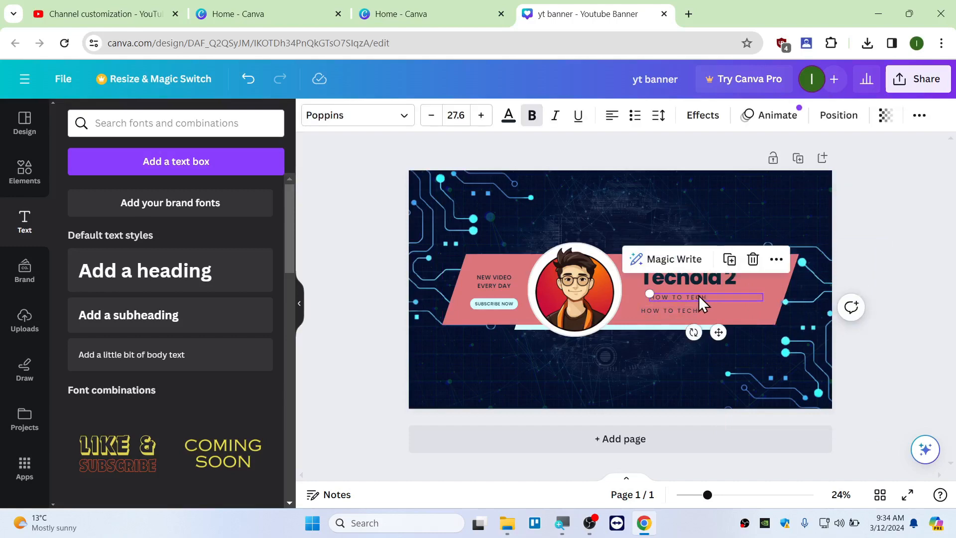
pyautogui.press('Delete')
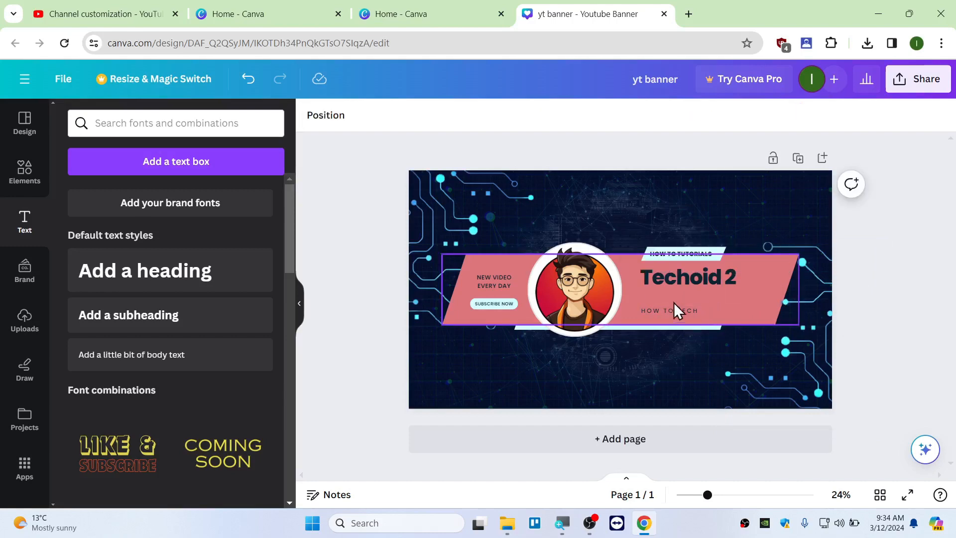
# - Search the elements library for "facebook logo" and limit the results to graphics
pyautogui.click(31, 183)
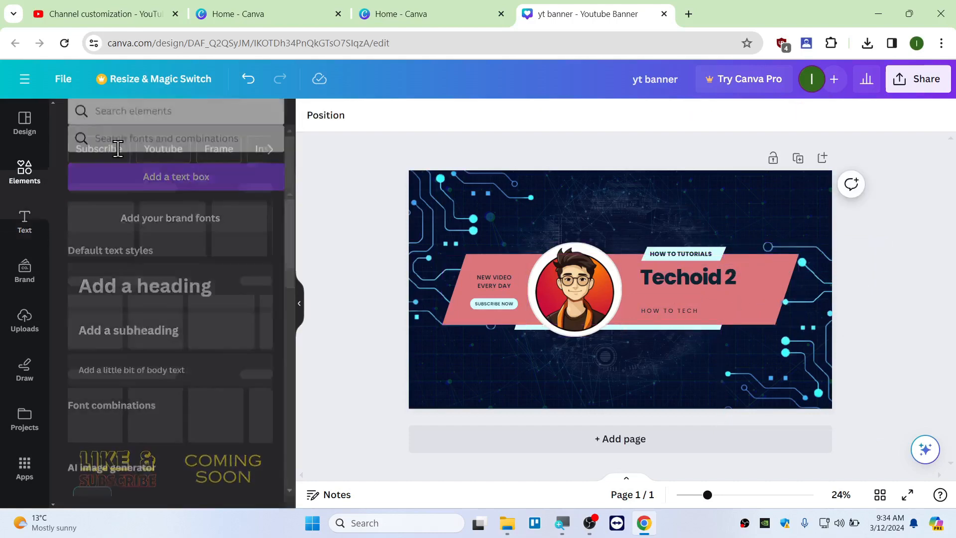
pyautogui.click(149, 121)
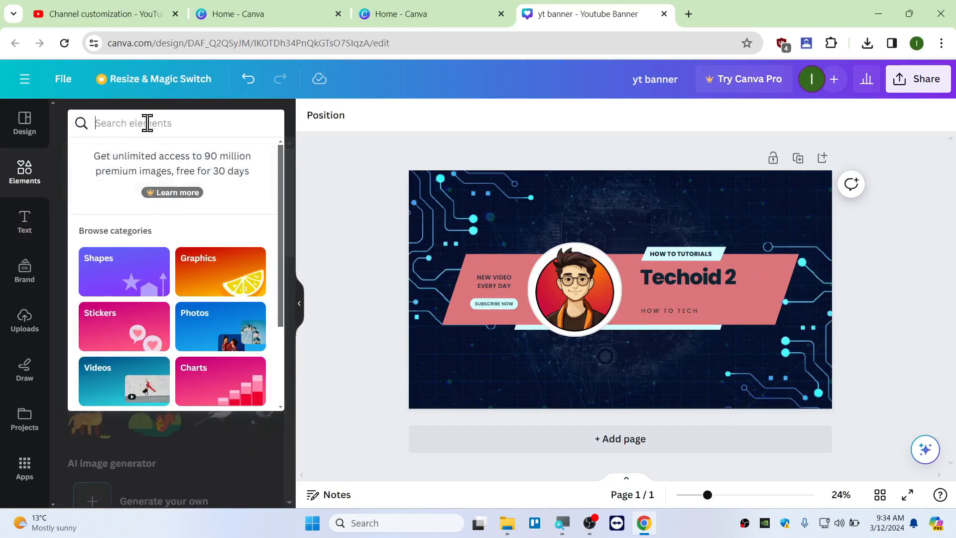
pyautogui.write('facebook logo')
pyautogui.press('Return')
pyautogui.click(118, 159)
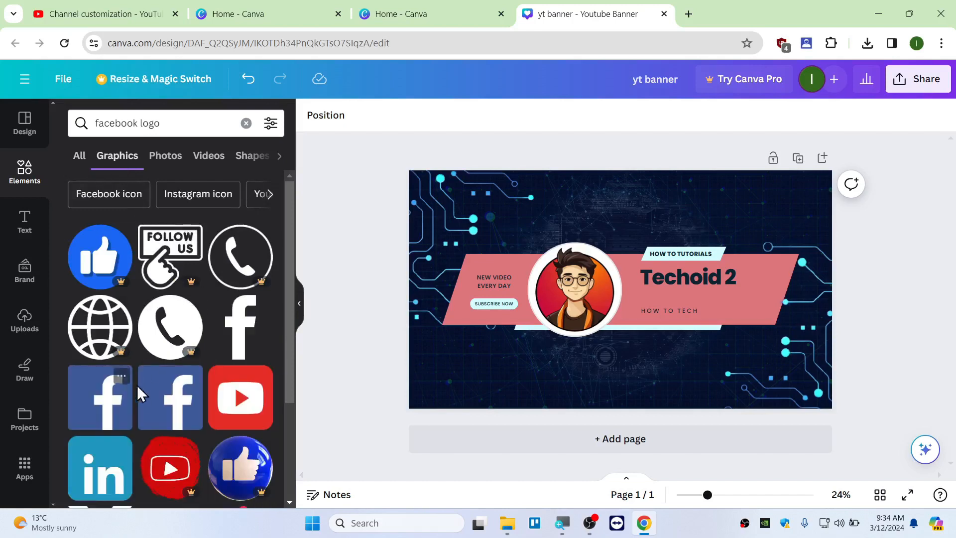
# - Add the square blue Facebook logo, shrink it to icon size and place it just after the "HOW TO TECH" tagline
pyautogui.click(106, 396)
pyautogui.moveTo(636, 295); pyautogui.dragTo(682, 312)
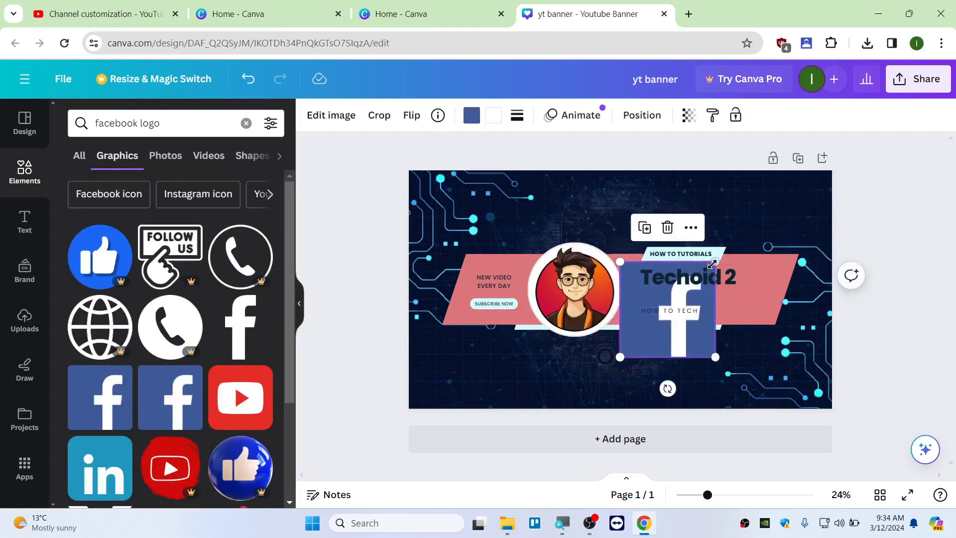
pyautogui.moveTo(715, 262); pyautogui.dragTo(871, 213)
pyautogui.keyDown('ctrl'); pyautogui.scroll(5, 644, 348); pyautogui.keyUp('ctrl')
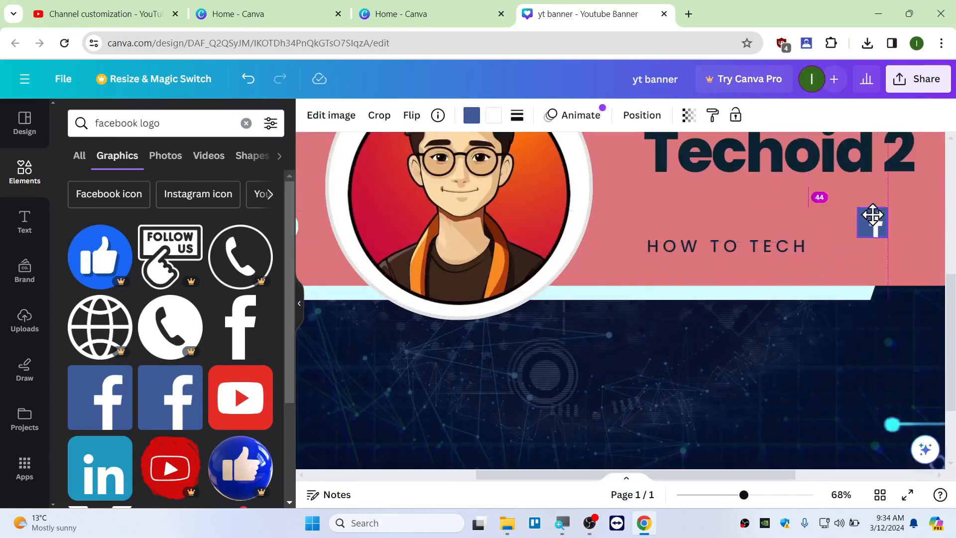
pyautogui.scroll(-5, 697, 289)
pyautogui.click(709, 271)
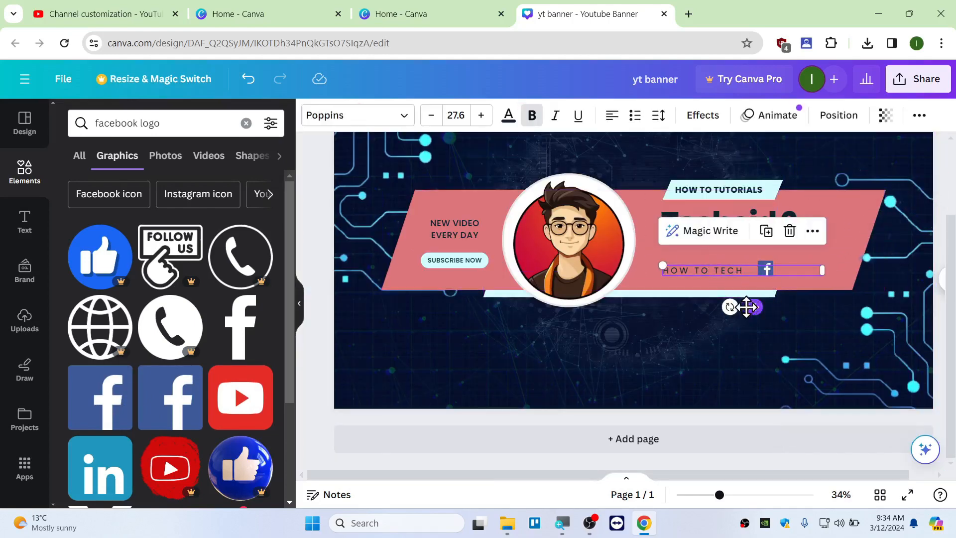
pyautogui.click(767, 233)
pyautogui.moveTo(747, 271); pyautogui.dragTo(851, 266)
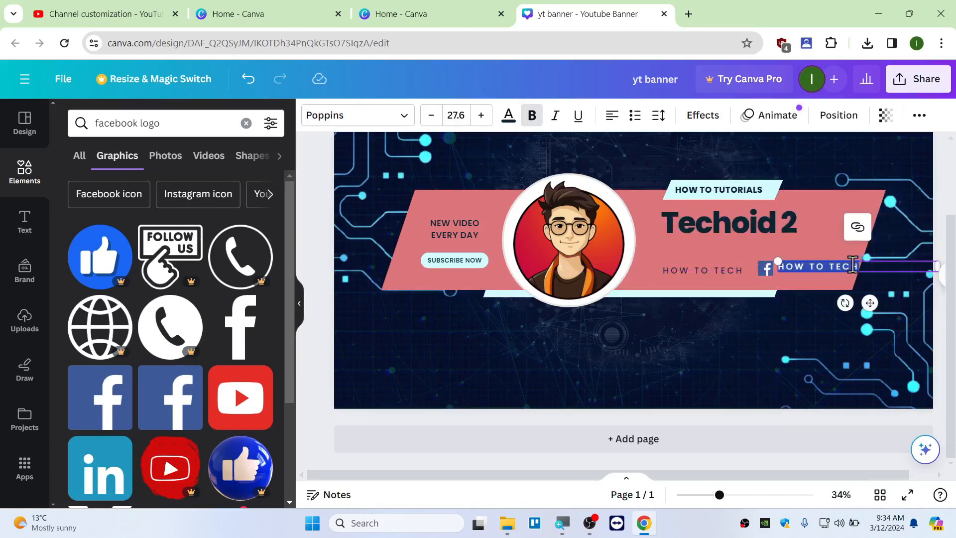
pyautogui.write('@TECHOID2')
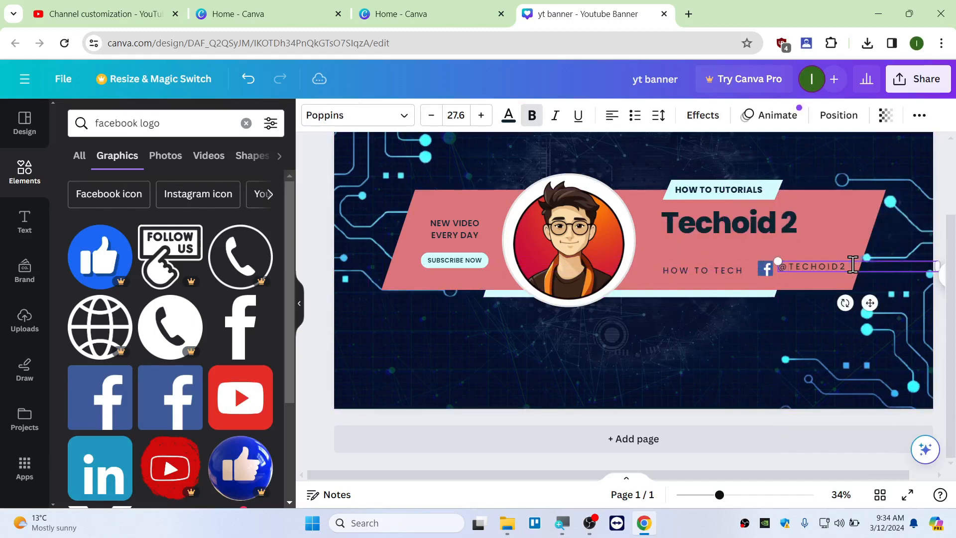
pyautogui.click(804, 321)
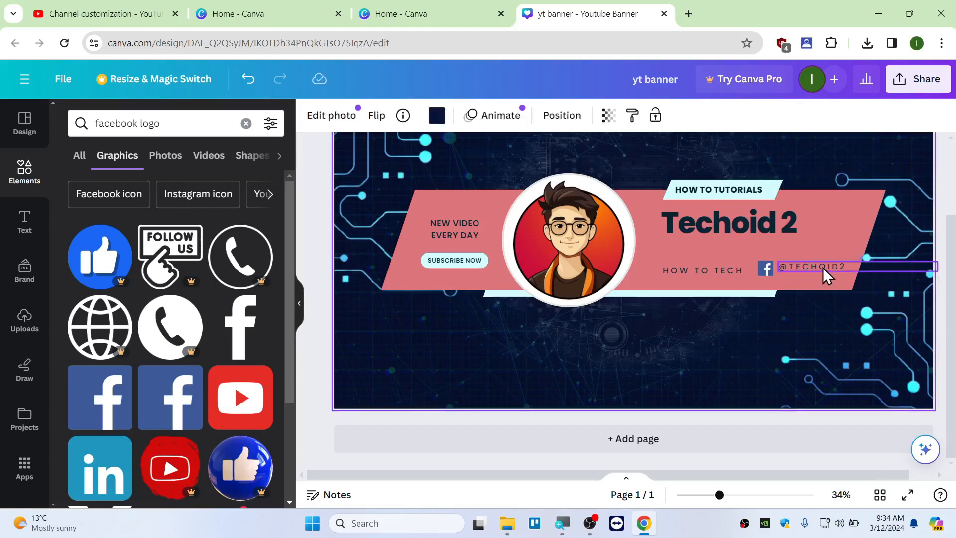
pyautogui.moveTo(823, 267); pyautogui.dragTo(826, 277)
pyautogui.click(765, 268)
pyautogui.moveTo(765, 267); pyautogui.dragTo(776, 276)
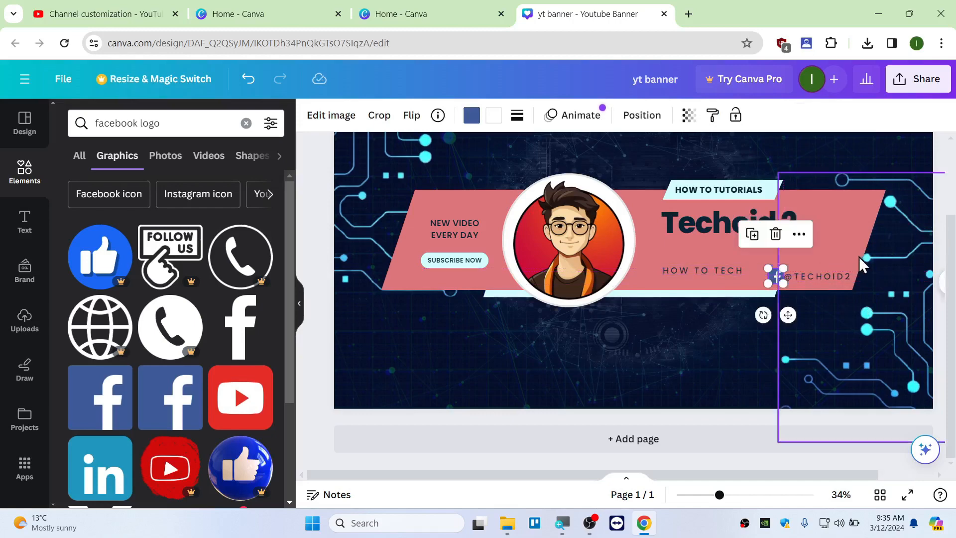
pyautogui.click(686, 342)
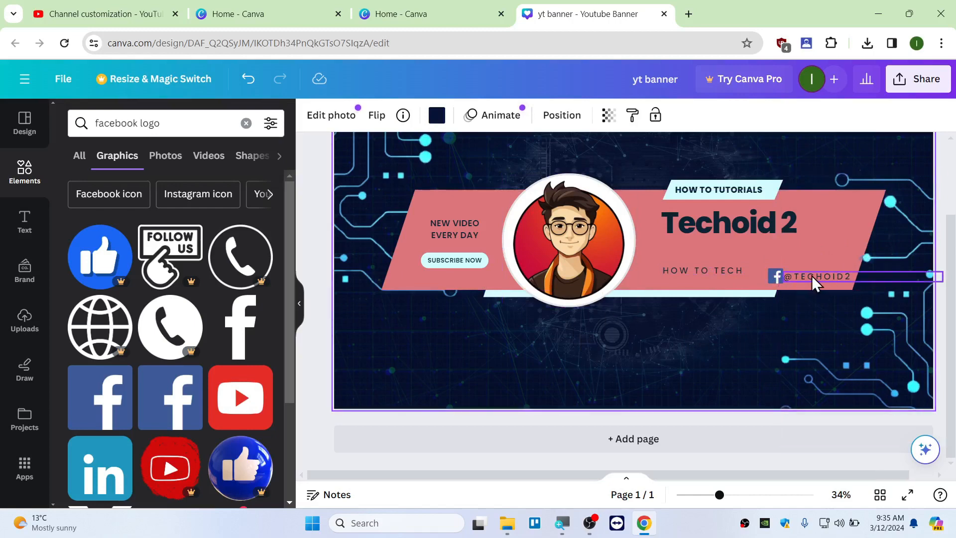
pyautogui.scroll(3, 746, 295)
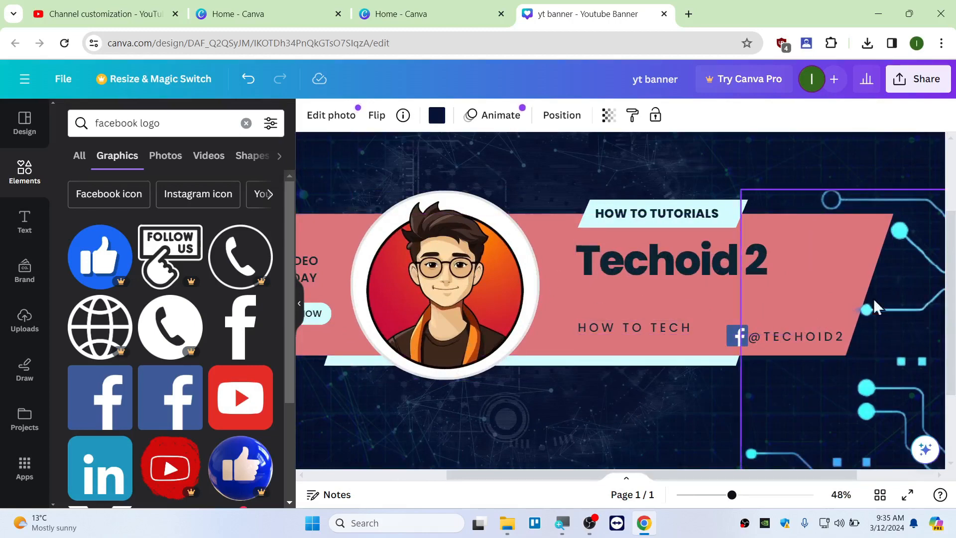
pyautogui.scroll(-5, 743, 312)
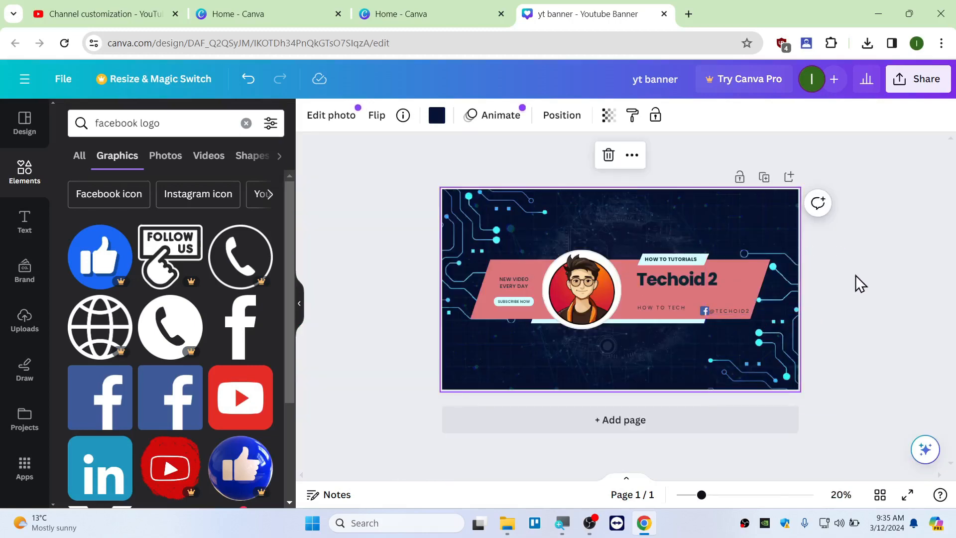
# - Download the banner design as a PNG at its original 2,560 × 1,440 px size
pyautogui.click(936, 89)
pyautogui.click(728, 422)
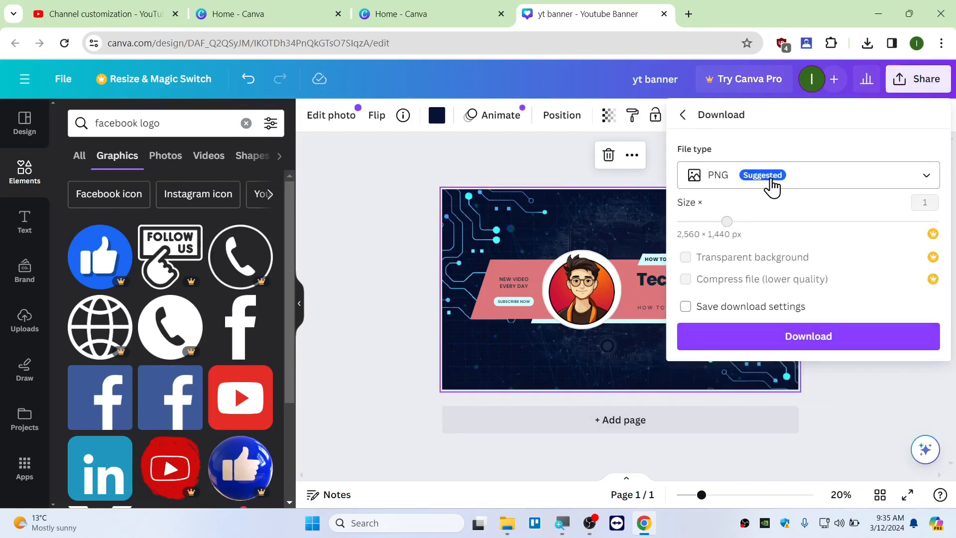
pyautogui.click(806, 338)
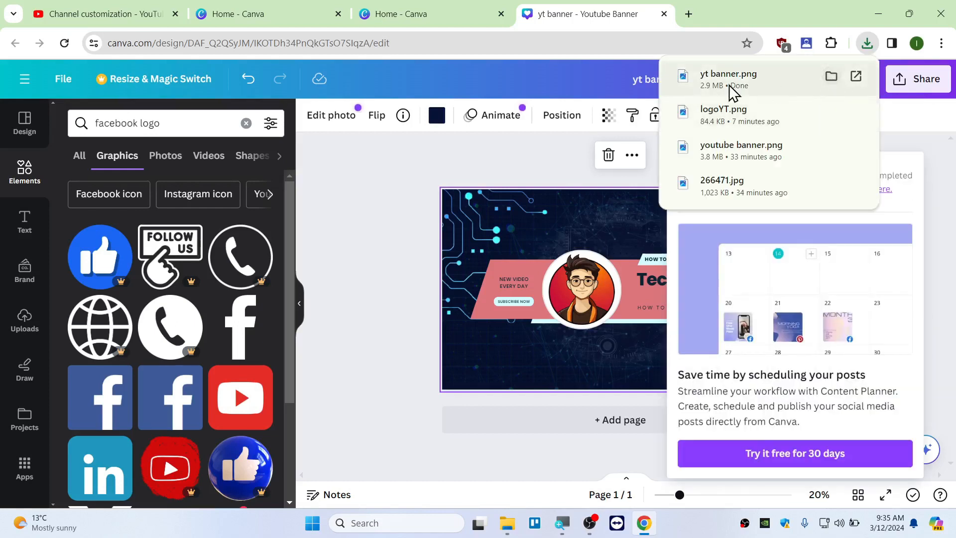
pyautogui.click(124, 15)
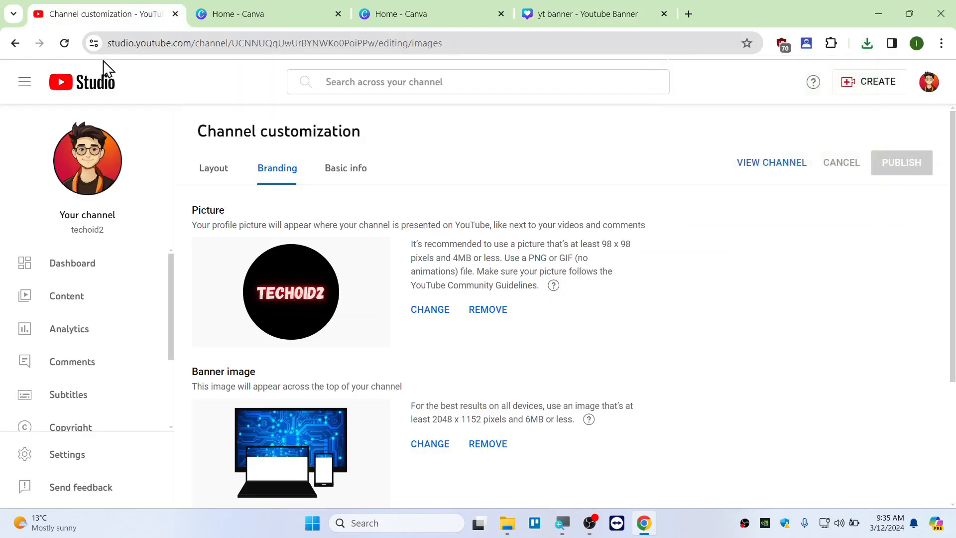
pyautogui.scroll(-3, 399, 289)
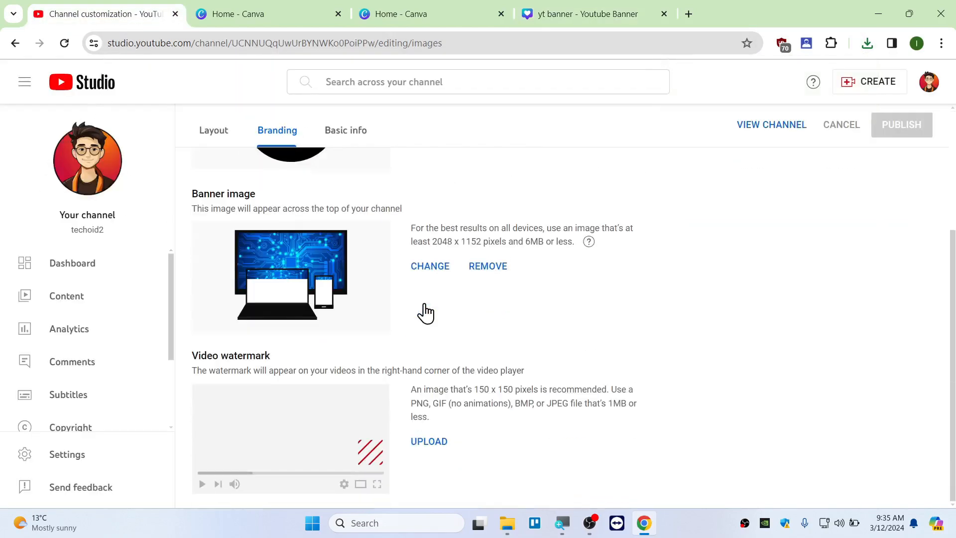
pyautogui.click(423, 273)
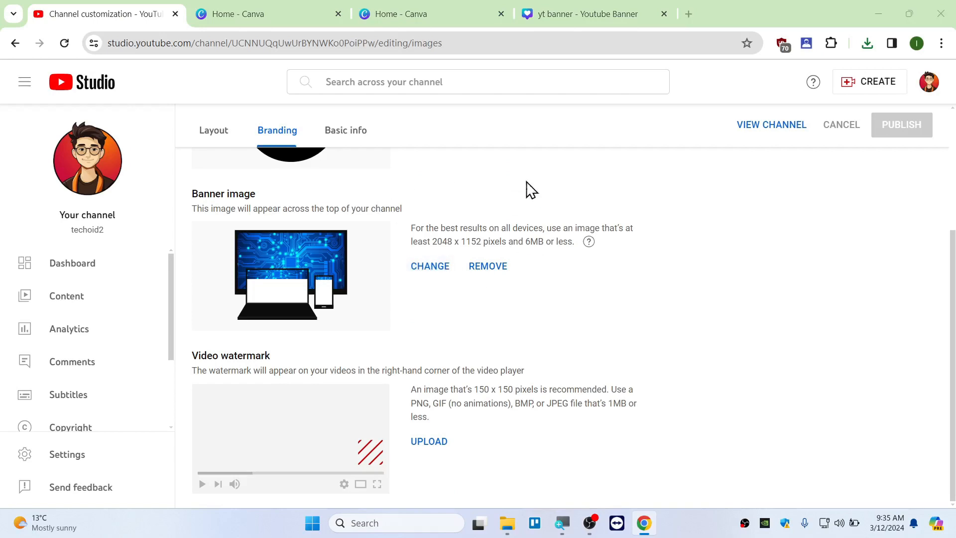
pyautogui.doubleClick(159, 116)
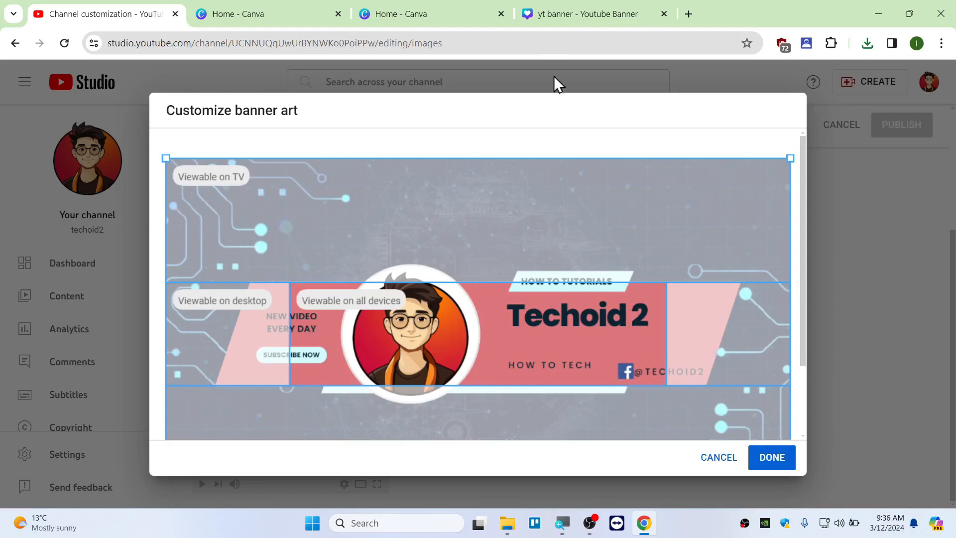
# - Switch back to the Canva banner design, shrink the avatar to fit within the band's height and move it closer to "Techoid 2"
pyautogui.click(569, 4)
pyautogui.click(587, 290)
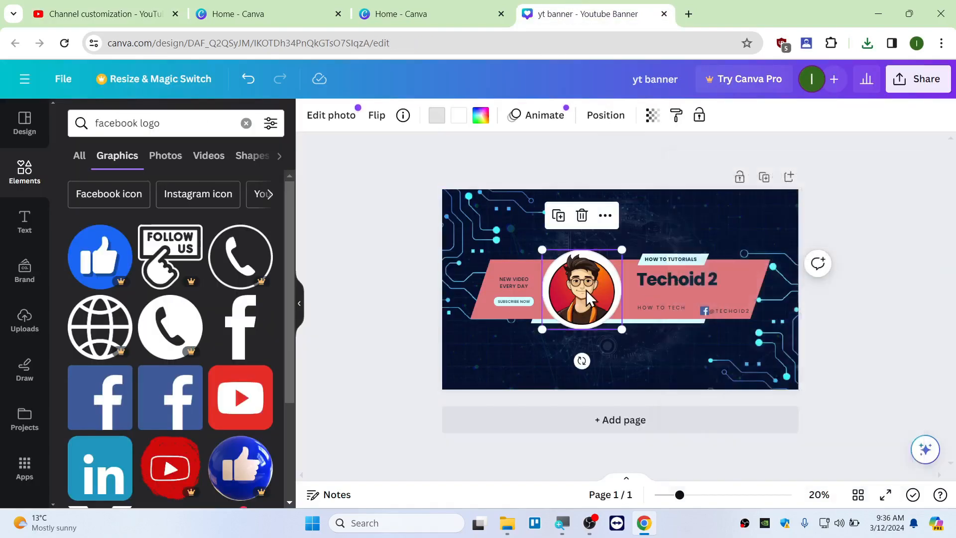
pyautogui.moveTo(623, 248); pyautogui.dragTo(609, 284)
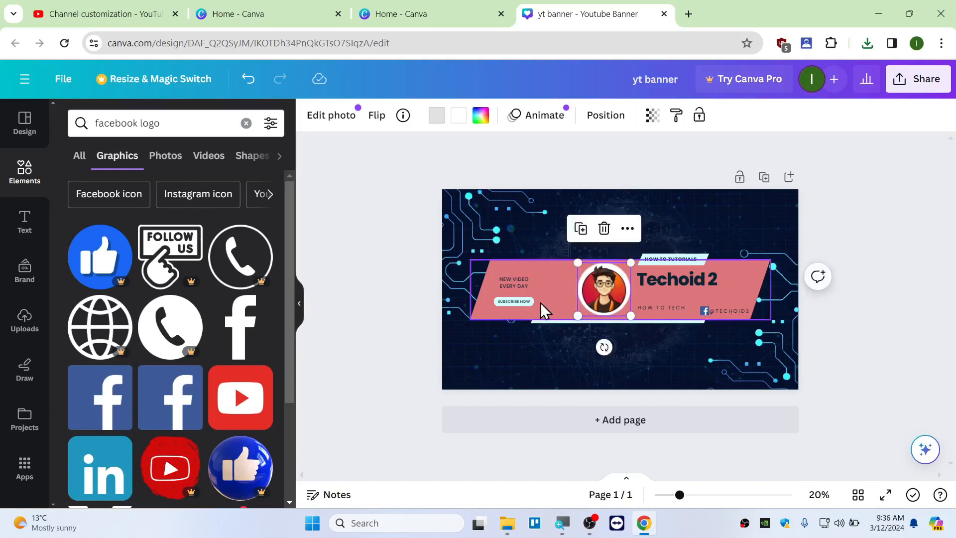
# - Move the "NEW VIDEO EVERY DAY" text and the "SUBSCRIBE NOW" text with its rounded background closer to the avatar
pyautogui.moveTo(523, 284); pyautogui.dragTo(551, 277)
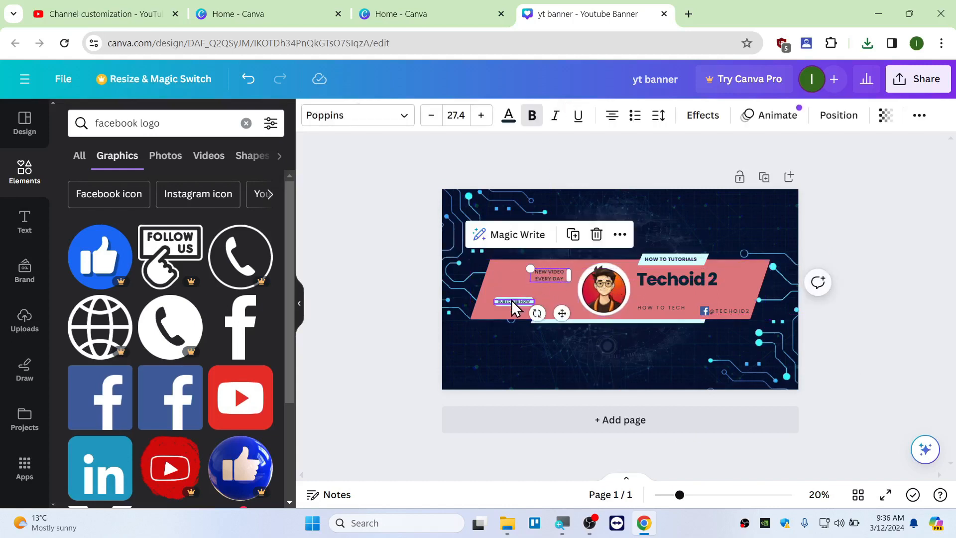
pyautogui.moveTo(512, 301)
pyautogui.mouseDown()
pyautogui.moveTo(552, 300)
pyautogui.moveTo(509, 301)
pyautogui.mouseUp()
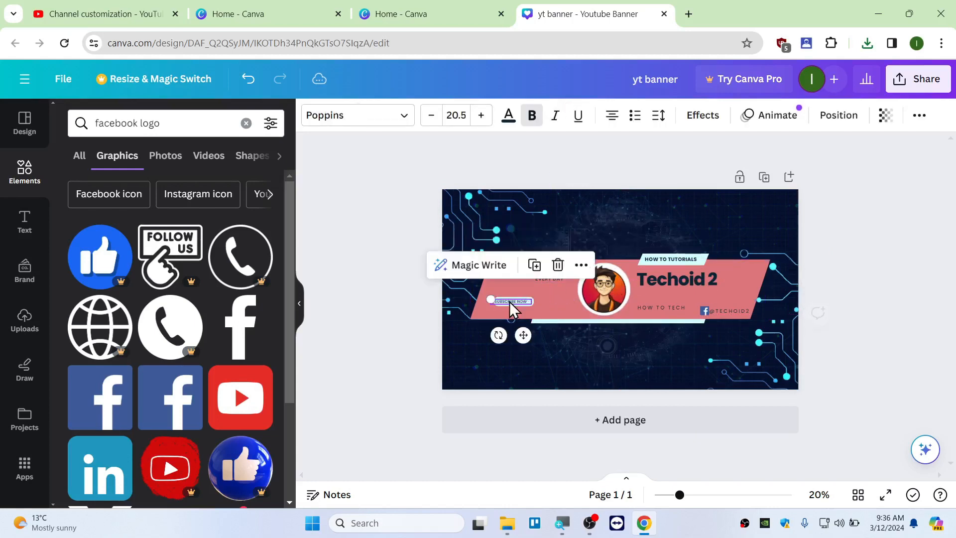
pyautogui.scroll(4, 518, 280)
pyautogui.scroll(-1, 456, 336)
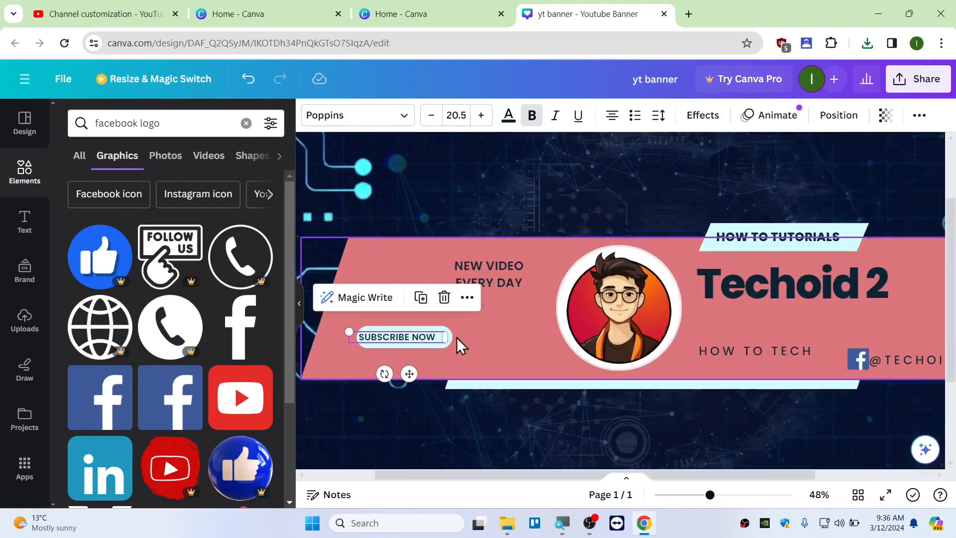
pyautogui.click(404, 342)
pyautogui.moveTo(404, 343); pyautogui.dragTo(452, 361)
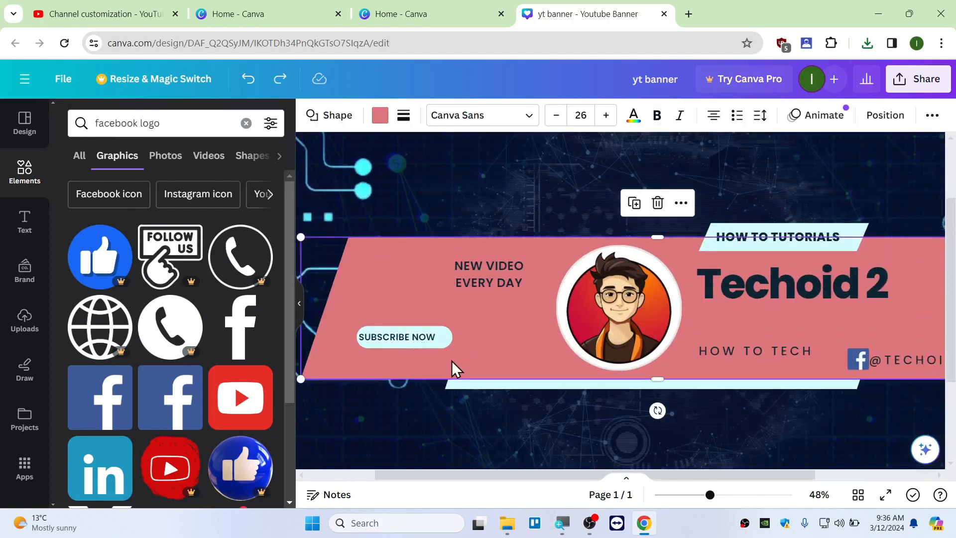
pyautogui.click(428, 337)
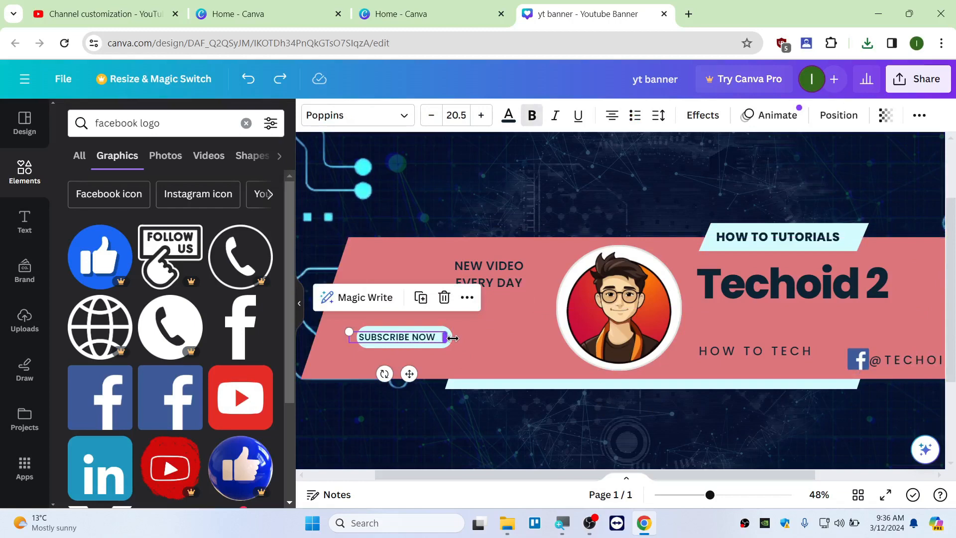
pyautogui.click(419, 347)
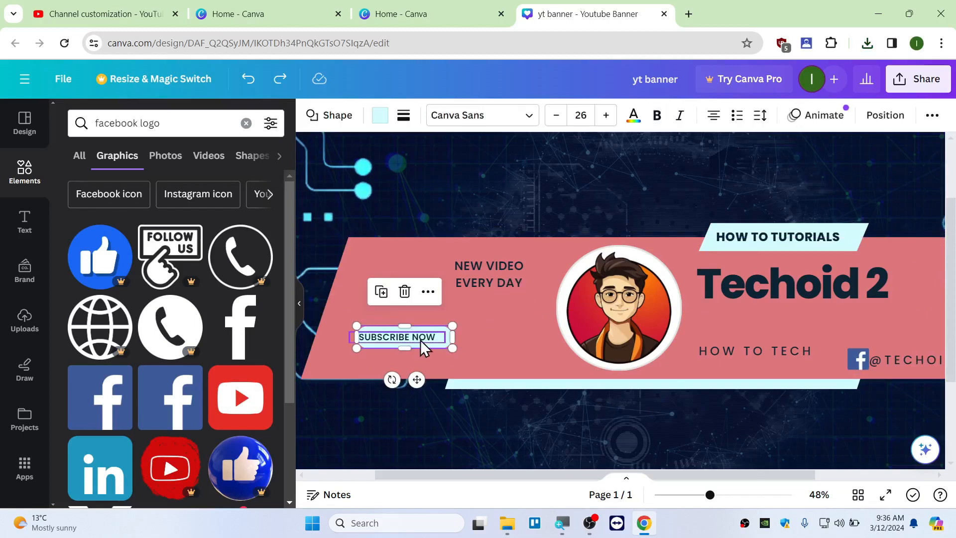
pyautogui.click(420, 339)
pyautogui.click(425, 344)
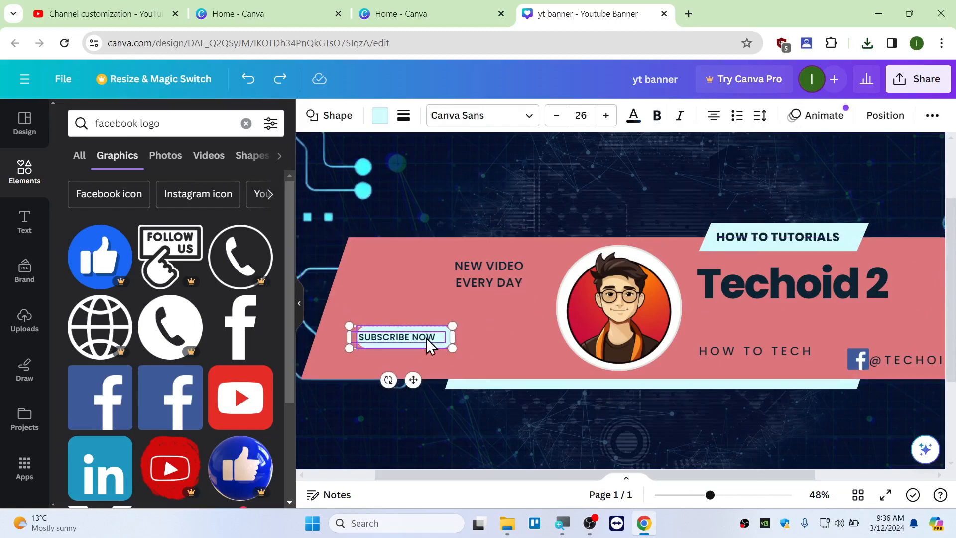
pyautogui.keyDown('shift'); pyautogui.click(426, 336); pyautogui.keyUp('shift')
pyautogui.moveTo(426, 336); pyautogui.dragTo(522, 336)
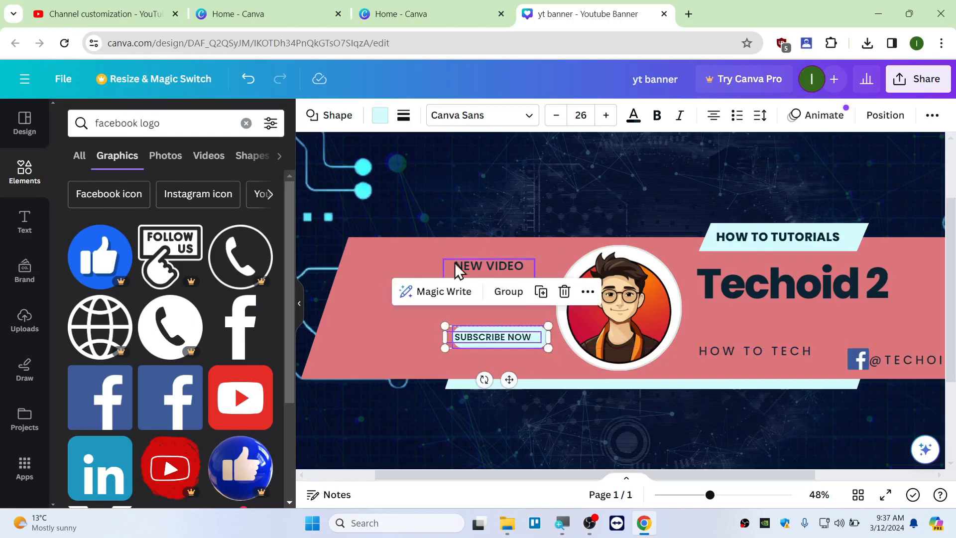
# - Align the "NEW VIDEO EVERY DAY" text above the "SUBSCRIBE NOW" label, beside the avatar
pyautogui.click(442, 255)
pyautogui.click(490, 266)
pyautogui.moveTo(489, 265); pyautogui.dragTo(511, 275)
# - Shrink the "Techoid 2" title to font size 79 beside the avatar and check the viewable areas in YouTube Studio's banner preview
pyautogui.click(788, 304)
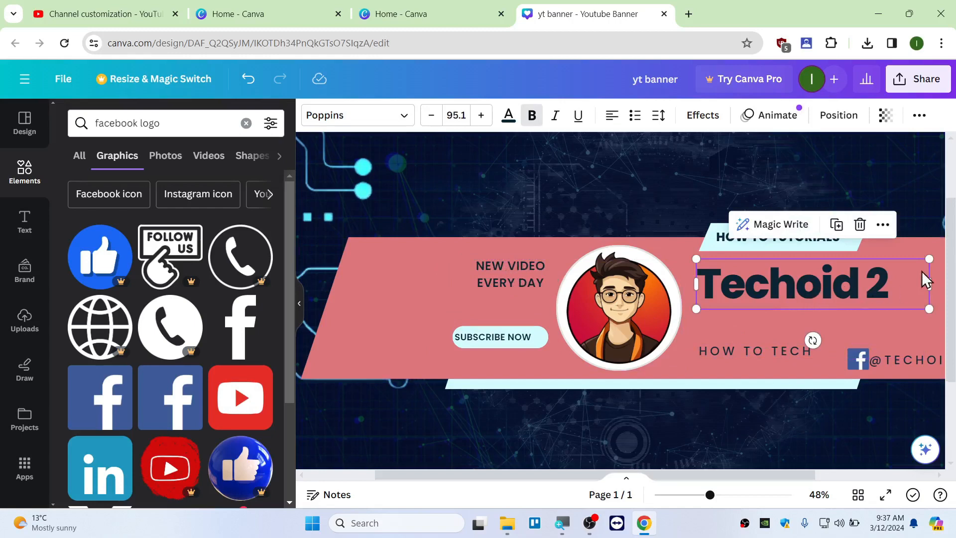
pyautogui.moveTo(927, 255); pyautogui.dragTo(889, 271)
pyautogui.click(107, 13)
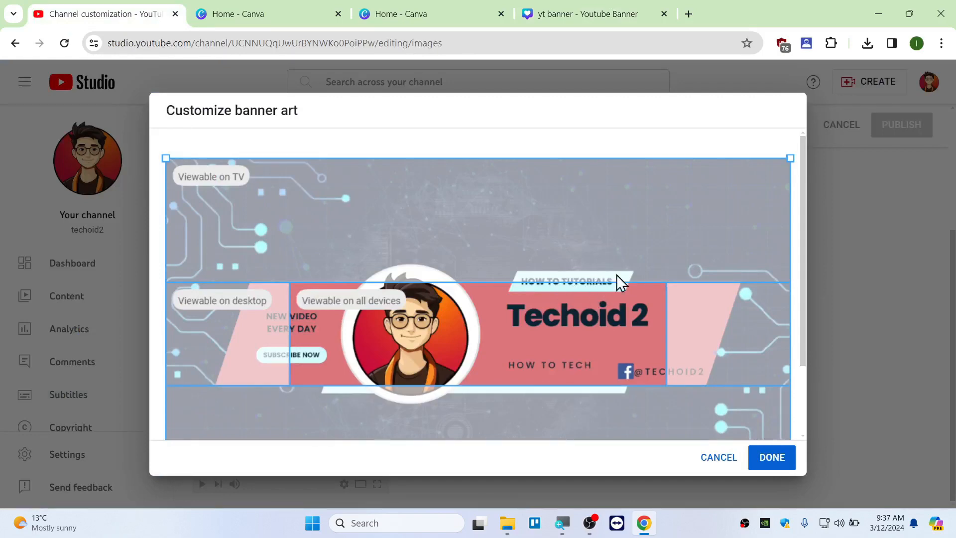
pyautogui.click(595, 13)
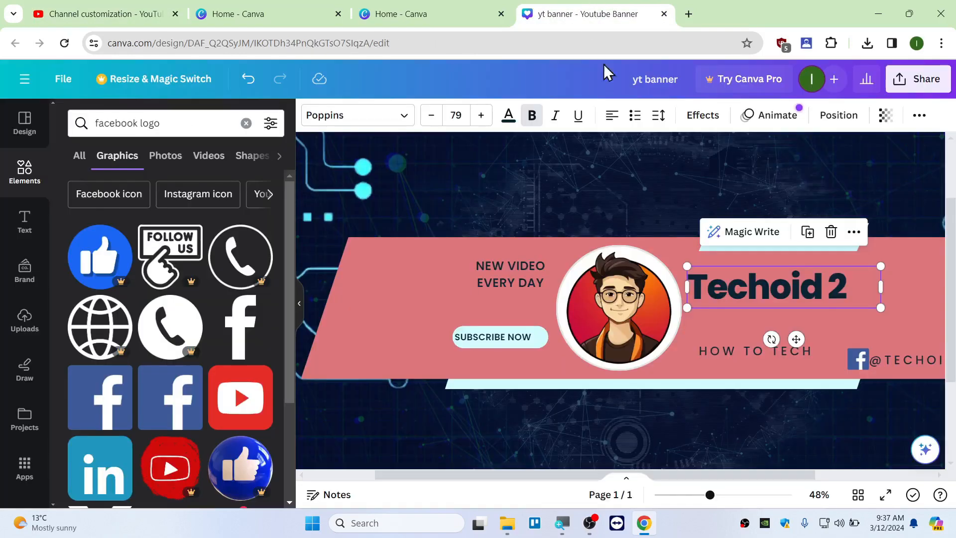
# - Move the "HOW TO TUTORIALS" text and its light-blue background down inside the pink band and left toward the avatar, above "Techoid 2"
pyautogui.click(911, 249)
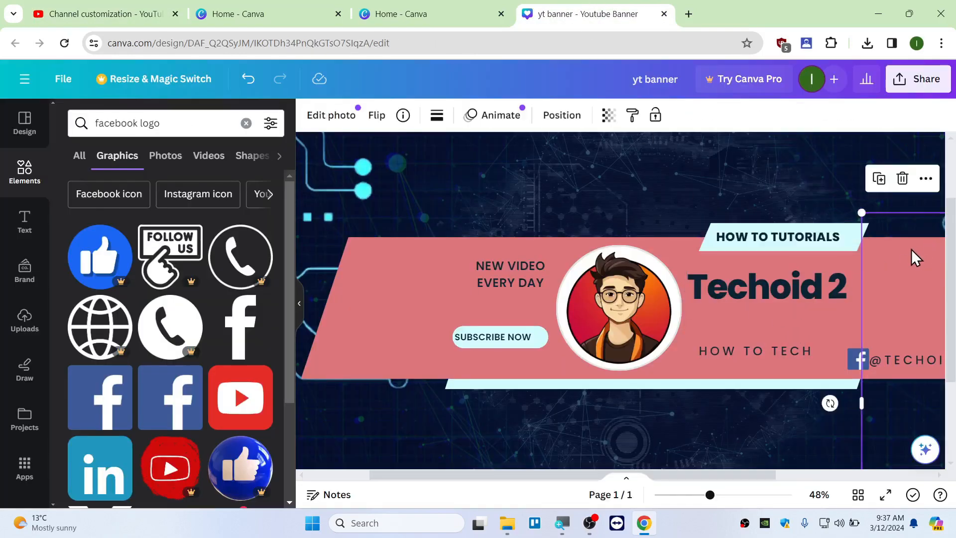
pyautogui.click(792, 234)
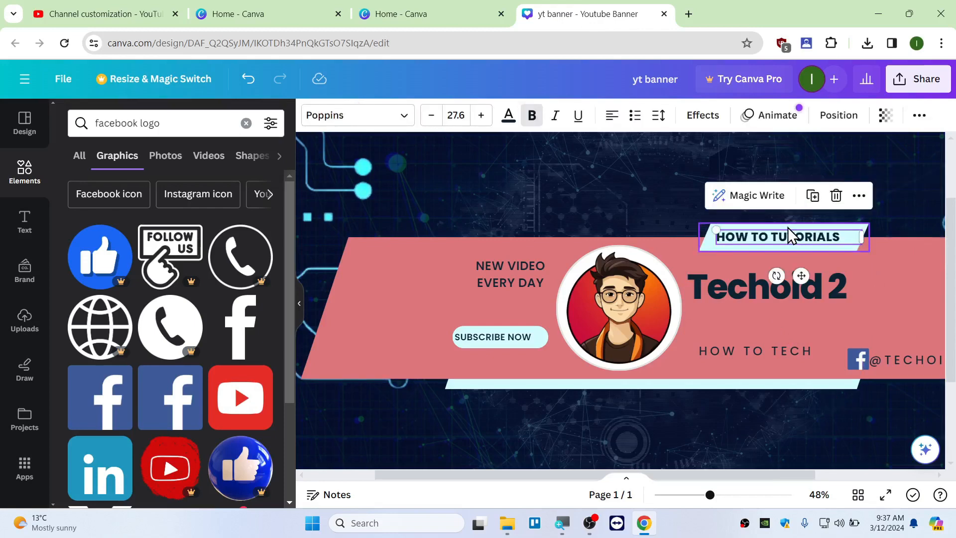
pyautogui.click(788, 227)
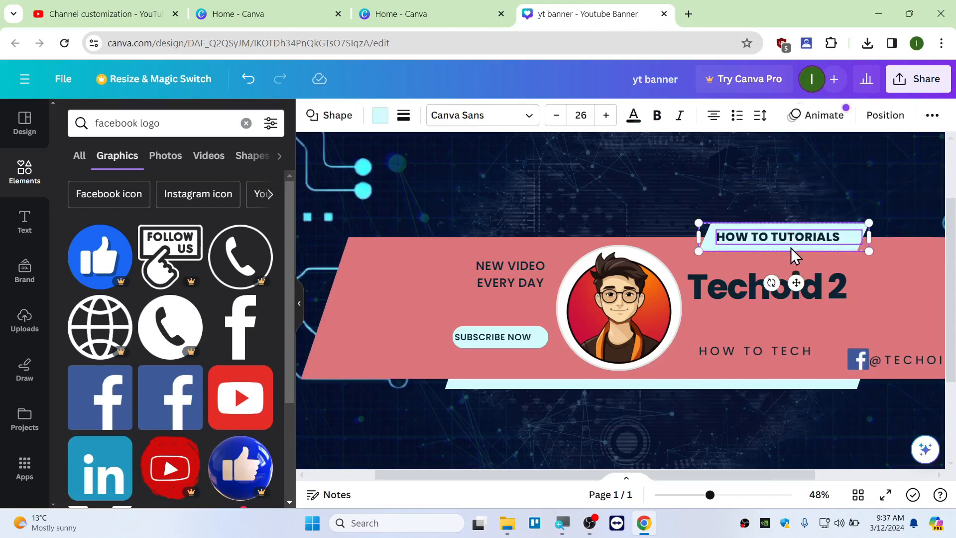
pyautogui.press('Down')
pyautogui.press('Down')
pyautogui.press('Down')
pyautogui.press('Down')
pyautogui.press('Down')
pyautogui.press('Down')
pyautogui.press('Down')
pyautogui.press('Down')
pyautogui.press('Down')
pyautogui.press('Down')
pyautogui.press('Down')
pyautogui.press('Down')
pyautogui.press('Down')
pyautogui.press('Down')
pyautogui.press('Down')
pyautogui.press('Down')
pyautogui.press('Down')
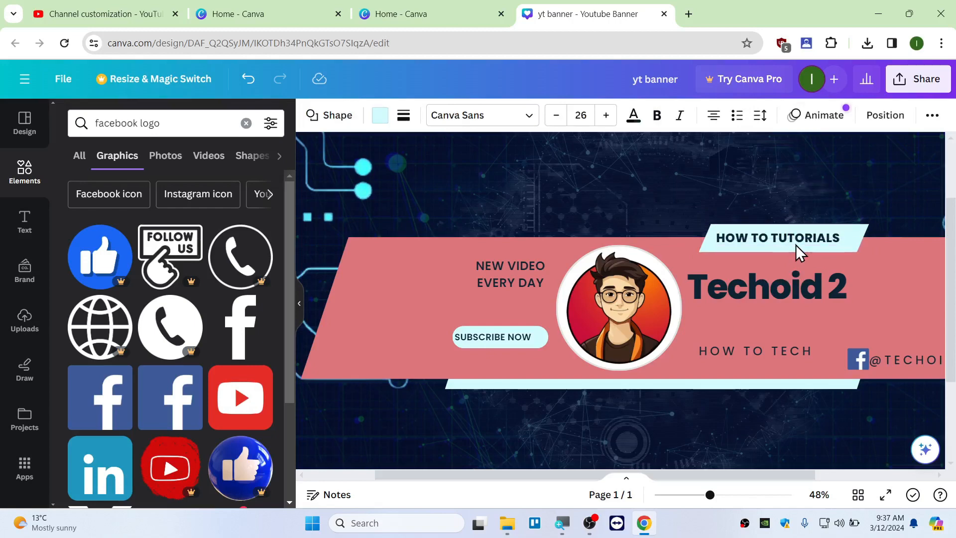
pyautogui.press('Down')
pyautogui.press('Down')
pyautogui.press('Down')
pyautogui.press('Down')
pyautogui.press('Down')
pyautogui.press('Down')
pyautogui.press('Down')
pyautogui.press('Down')
pyautogui.press('Down')
pyautogui.press('Down')
pyautogui.press('Down')
pyautogui.press('Down')
pyautogui.press('Down')
pyautogui.press('Down')
pyautogui.press('Down')
pyautogui.press('Down')
pyautogui.press('Down')
pyautogui.press('Down')
pyautogui.press('Down')
pyautogui.press('Down')
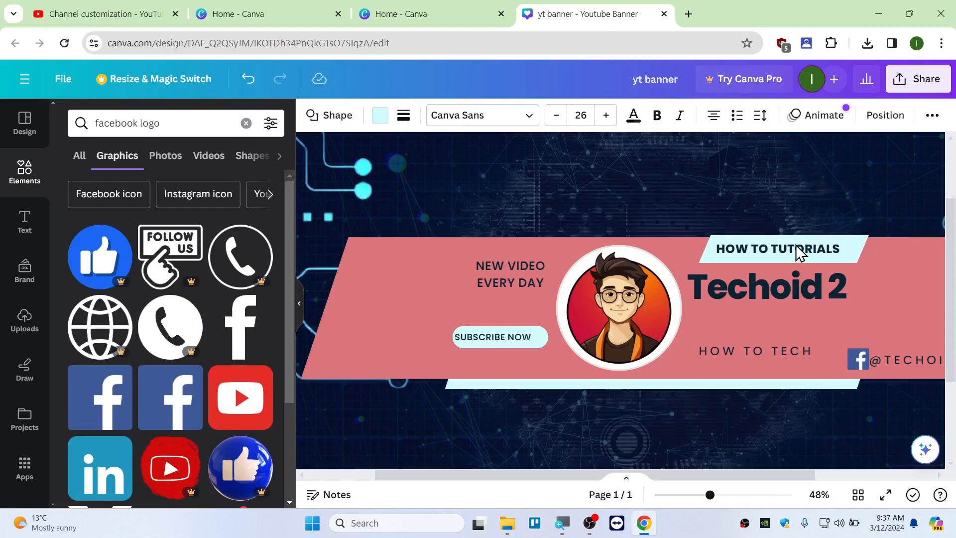
pyautogui.press('Left')
pyautogui.press('Left')
pyautogui.press('Left')
pyautogui.press('Left')
pyautogui.press('Left')
pyautogui.press('Left')
pyautogui.press('Left')
pyautogui.press('Left')
pyautogui.press('Left')
pyautogui.press('Left')
pyautogui.press('Up')
pyautogui.press('Up')
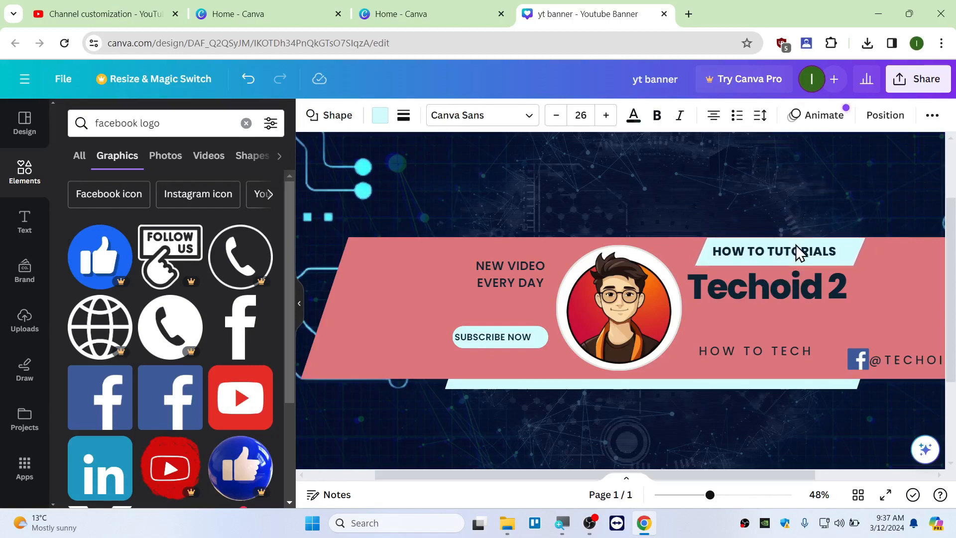
pyautogui.press('Left')
pyautogui.press('Left')
pyautogui.press('Left')
pyautogui.press('Left')
pyautogui.press('Left')
pyautogui.press('Left')
pyautogui.press('Left')
pyautogui.press('Left')
pyautogui.press('Left')
pyautogui.press('Left')
pyautogui.press('Left')
pyautogui.press('Left')
pyautogui.press('Left')
pyautogui.press('Left')
pyautogui.press('Left')
pyautogui.press('Left')
pyautogui.press('Left')
pyautogui.press('Left')
pyautogui.press('Left')
pyautogui.press('Left')
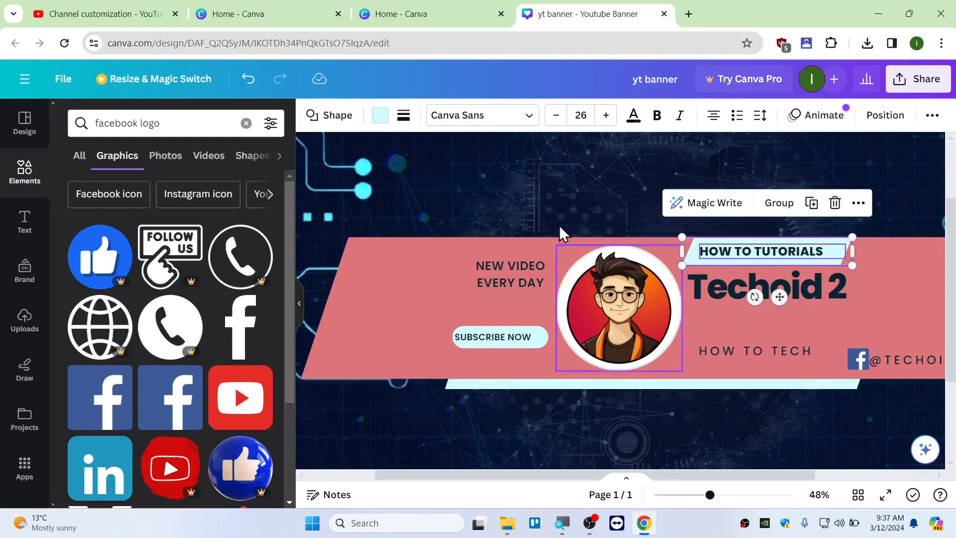
# - Recheck the all-devices area in YouTube Studio, return to Canva and move "HOW TO TECH" up, left-aligned under "Techoid 2"
pyautogui.click(90, 11)
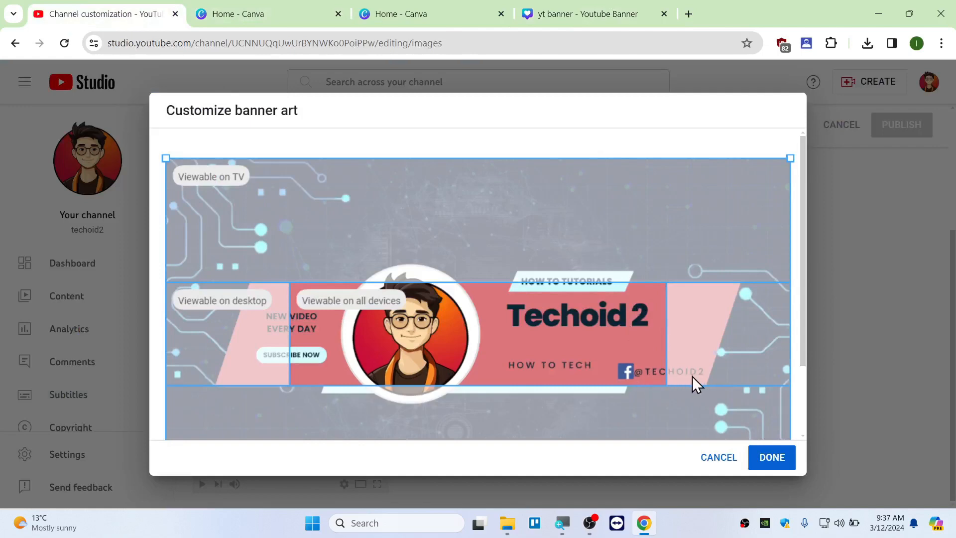
pyautogui.click(589, 11)
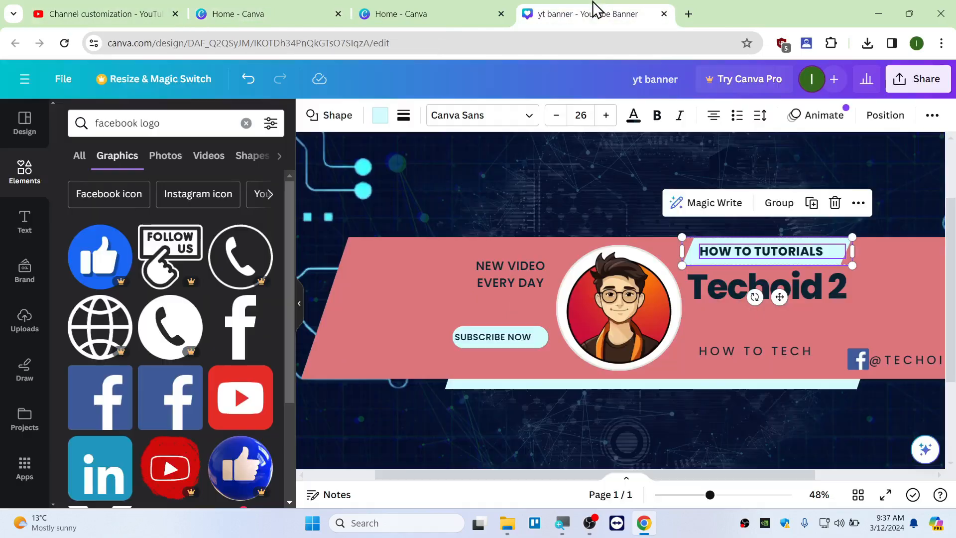
pyautogui.moveTo(772, 349); pyautogui.dragTo(760, 326)
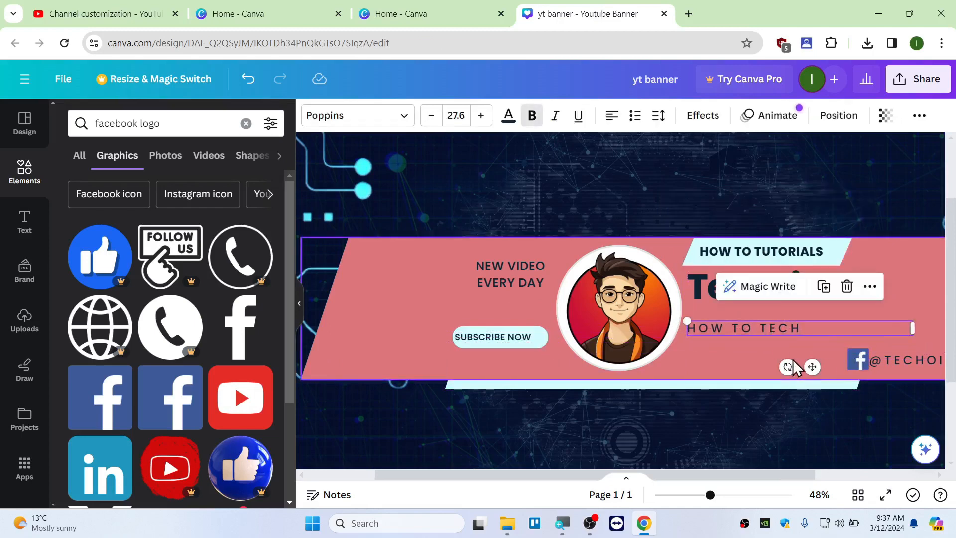
pyautogui.moveTo(680, 473); pyautogui.dragTo(745, 474)
pyautogui.click(763, 357)
pyautogui.keyDown('shift'); pyautogui.click(821, 363); pyautogui.keyUp('shift')
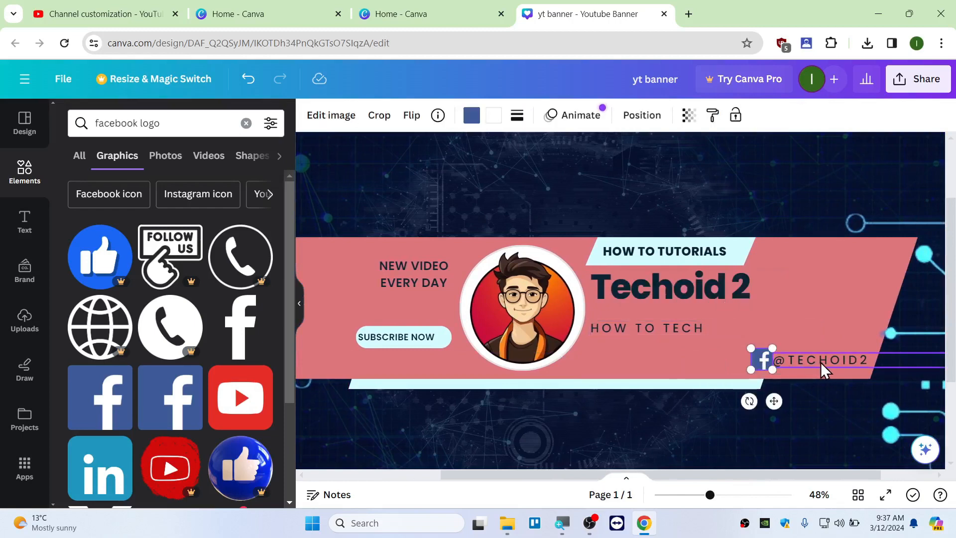
pyautogui.keyDown('shift'); pyautogui.click(825, 361); pyautogui.keyUp('shift')
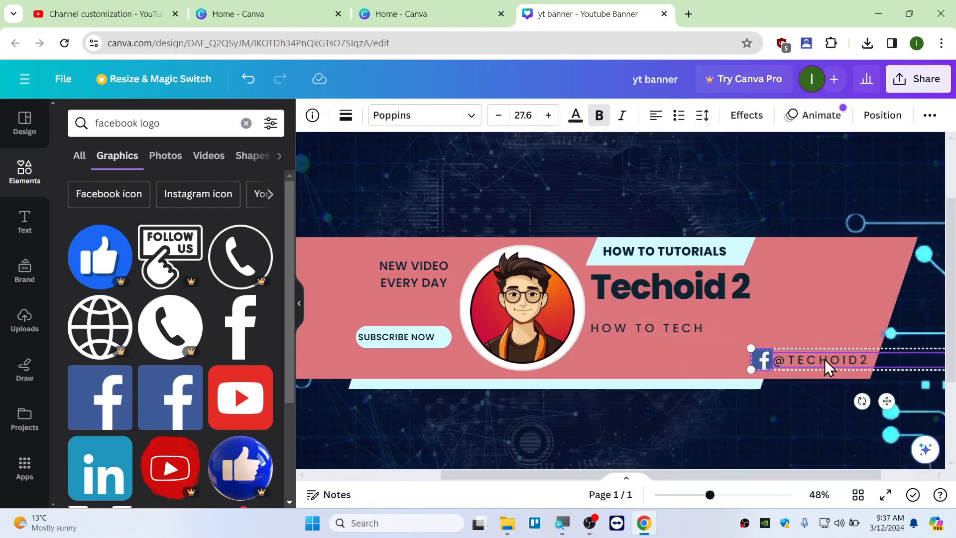
pyautogui.moveTo(827, 358); pyautogui.dragTo(656, 359)
pyautogui.moveTo(831, 348); pyautogui.dragTo(762, 364)
pyautogui.click(844, 323)
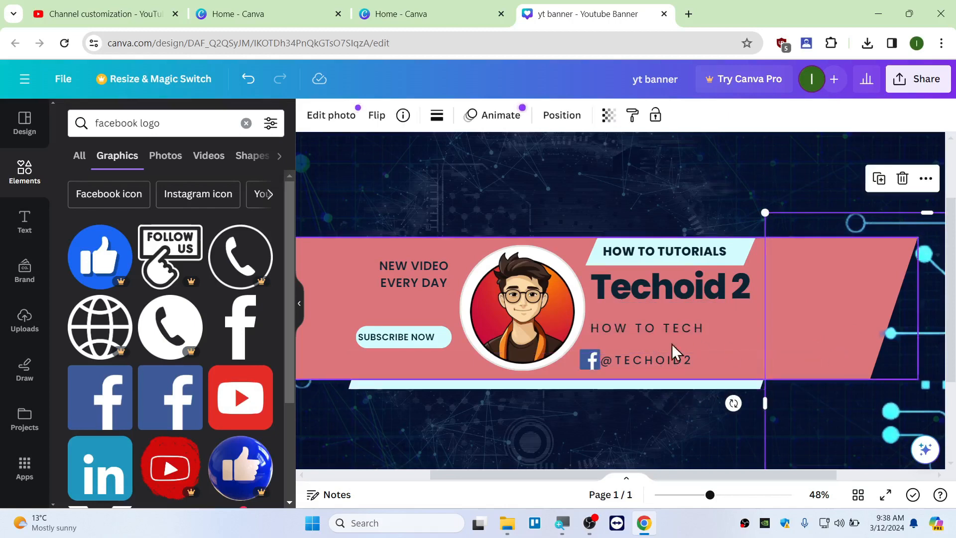
pyautogui.click(662, 360)
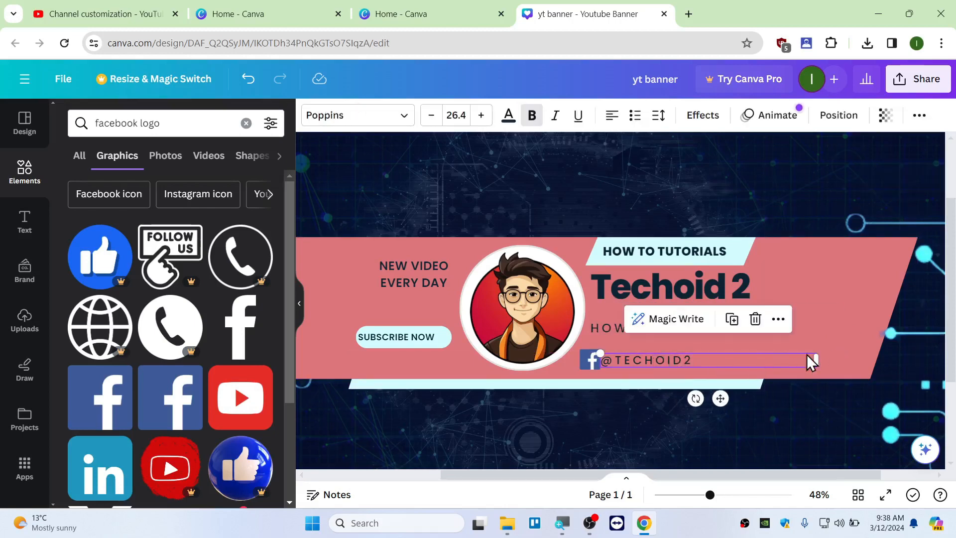
pyautogui.moveTo(598, 353); pyautogui.dragTo(652, 371)
pyautogui.moveTo(712, 361); pyautogui.dragTo(629, 359)
pyautogui.click(836, 341)
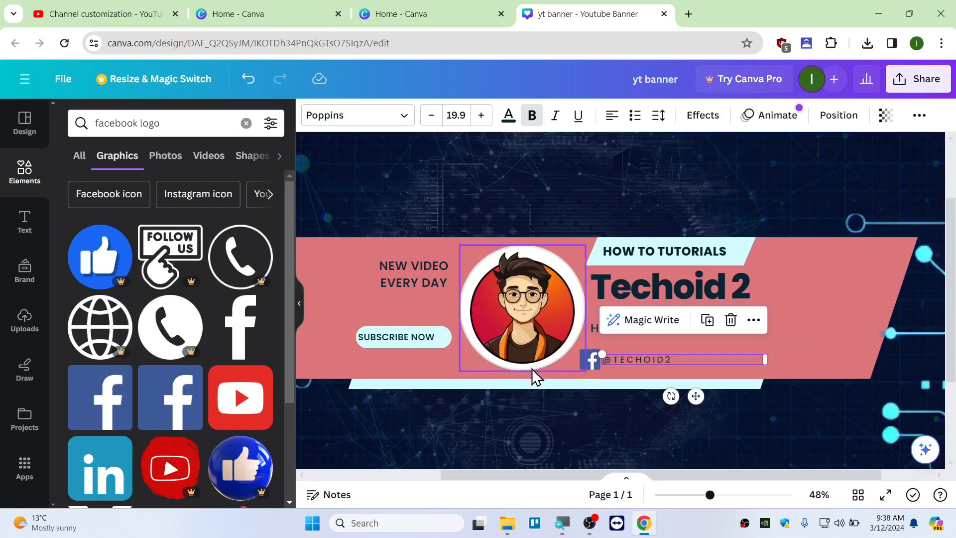
# - Download the revised banner design as a PNG and show the browser's recent downloads
pyautogui.click(911, 79)
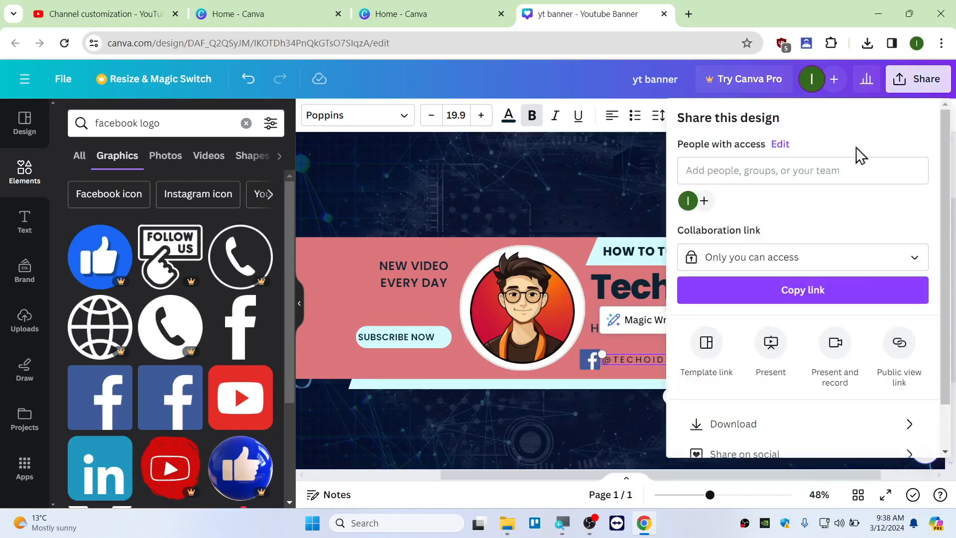
pyautogui.scroll(-1, 776, 343)
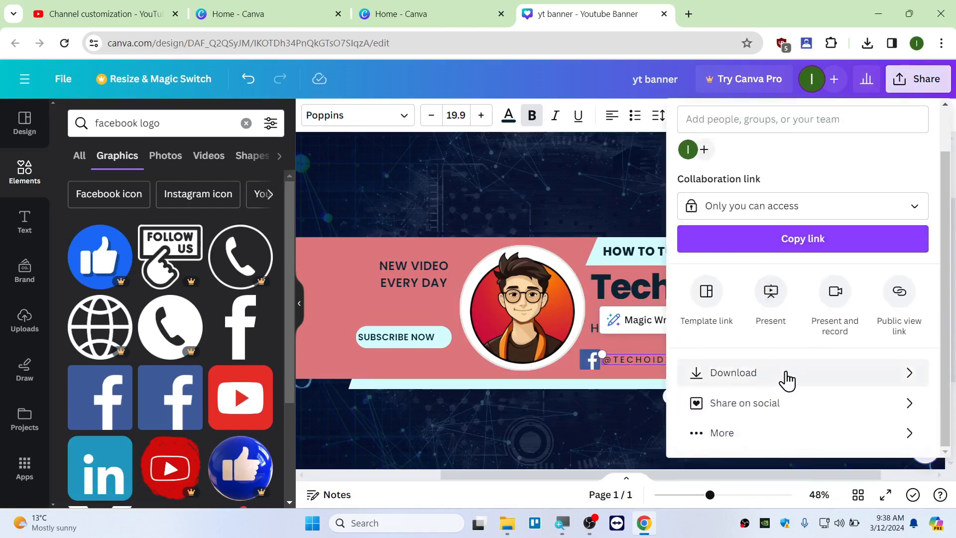
pyautogui.click(787, 381)
pyautogui.click(807, 343)
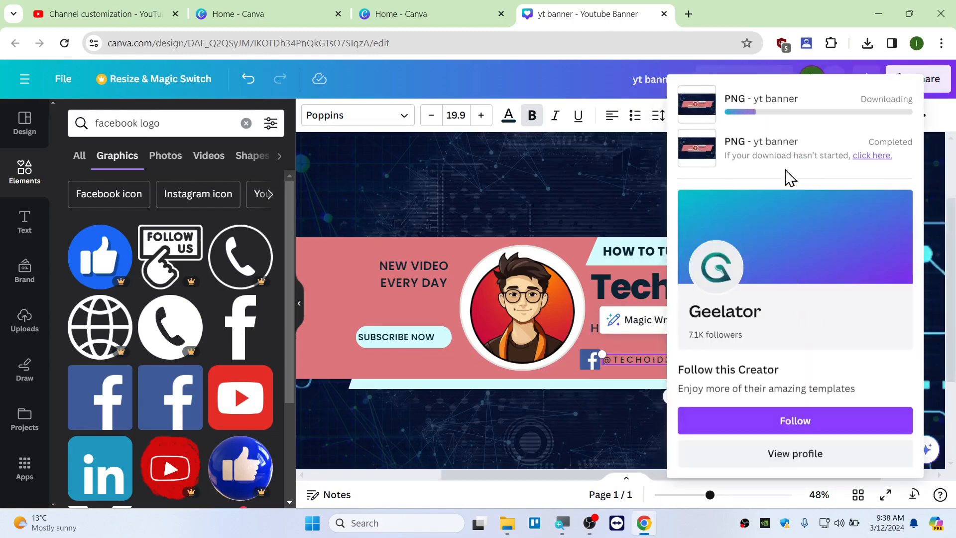
pyautogui.click(867, 43)
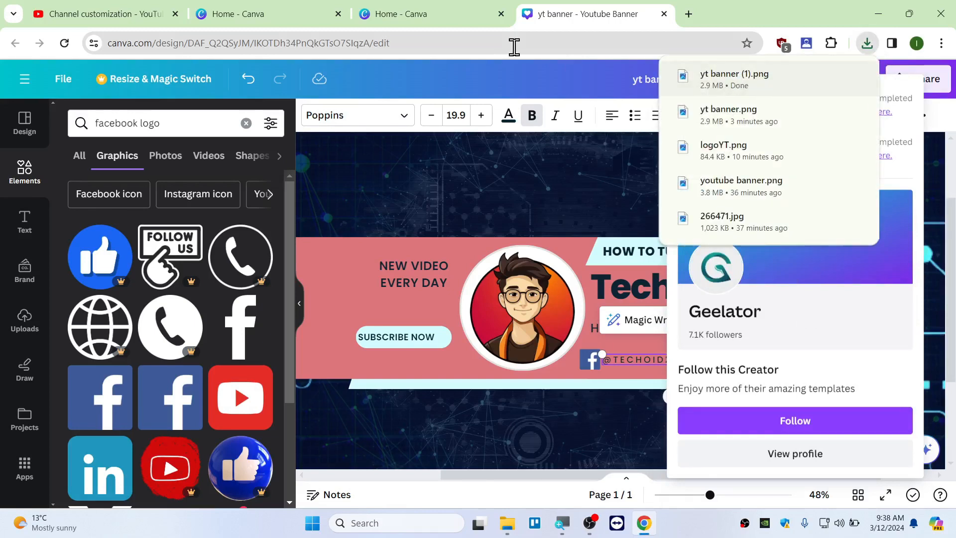
# - Switch to YouTube Studio, discard the old banner crop and upload yt banner (1).png as the new banner image
pyautogui.click(427, 13)
pyautogui.click(126, 14)
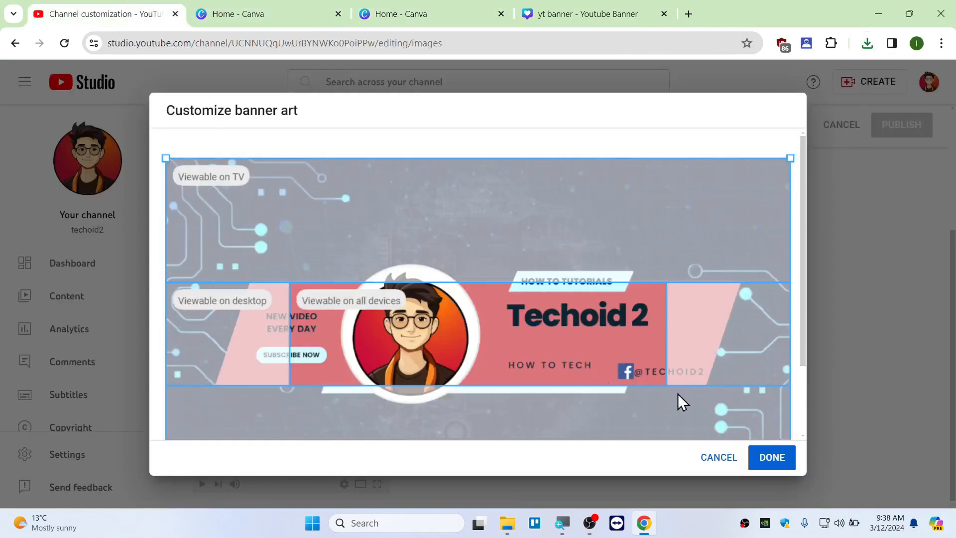
pyautogui.click(717, 457)
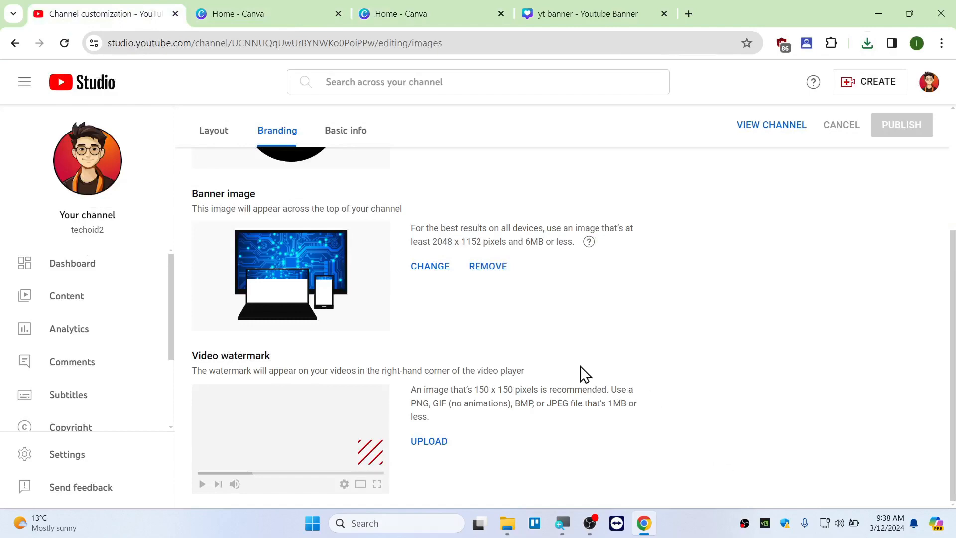
pyautogui.click(431, 269)
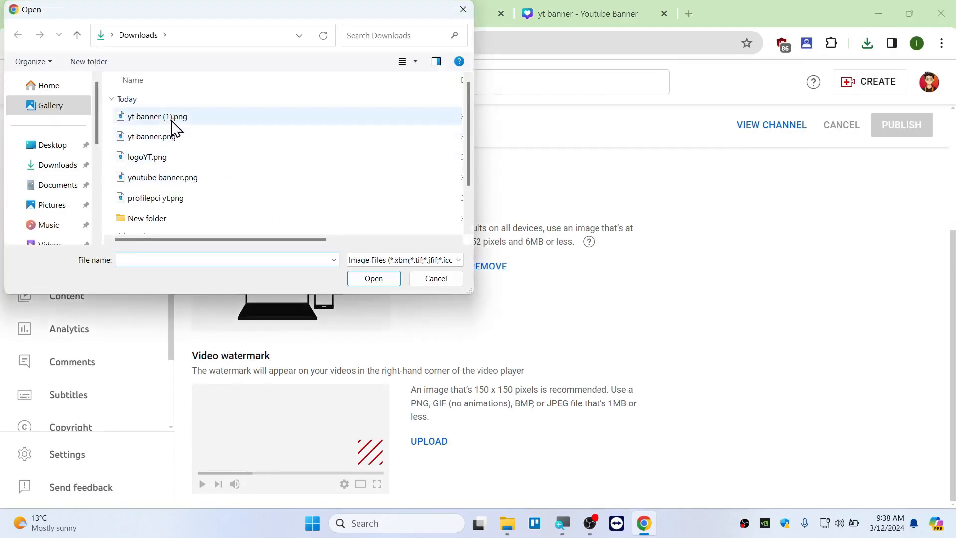
pyautogui.doubleClick(172, 119)
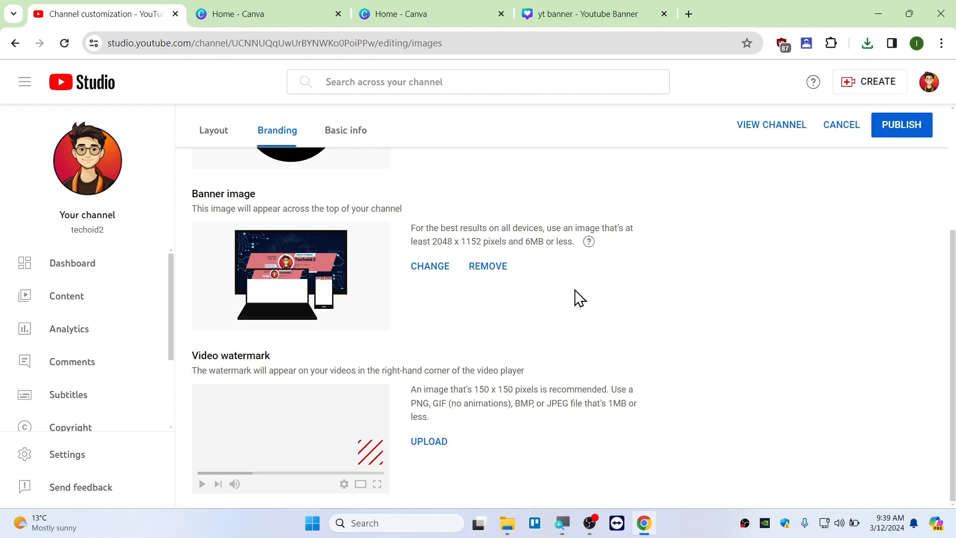
pyautogui.scroll(3, 557, 299)
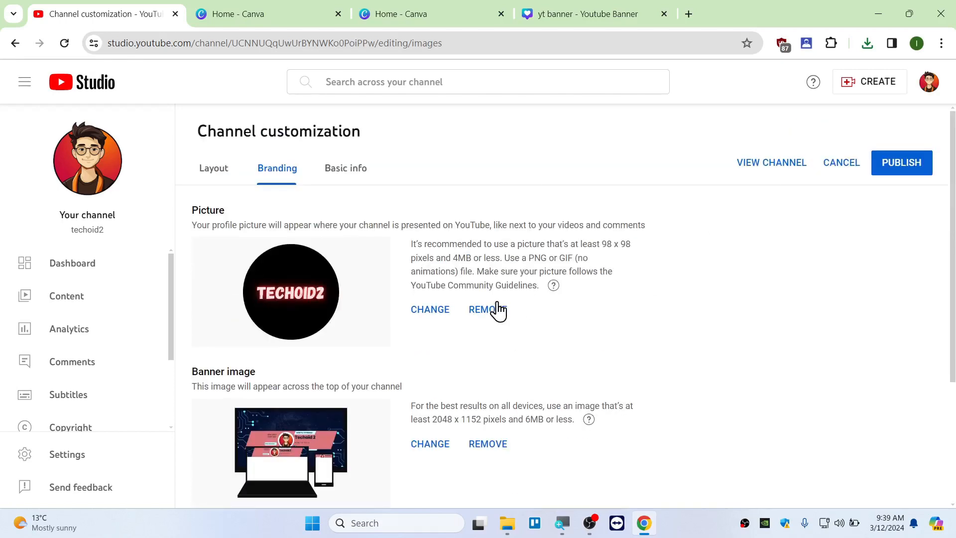